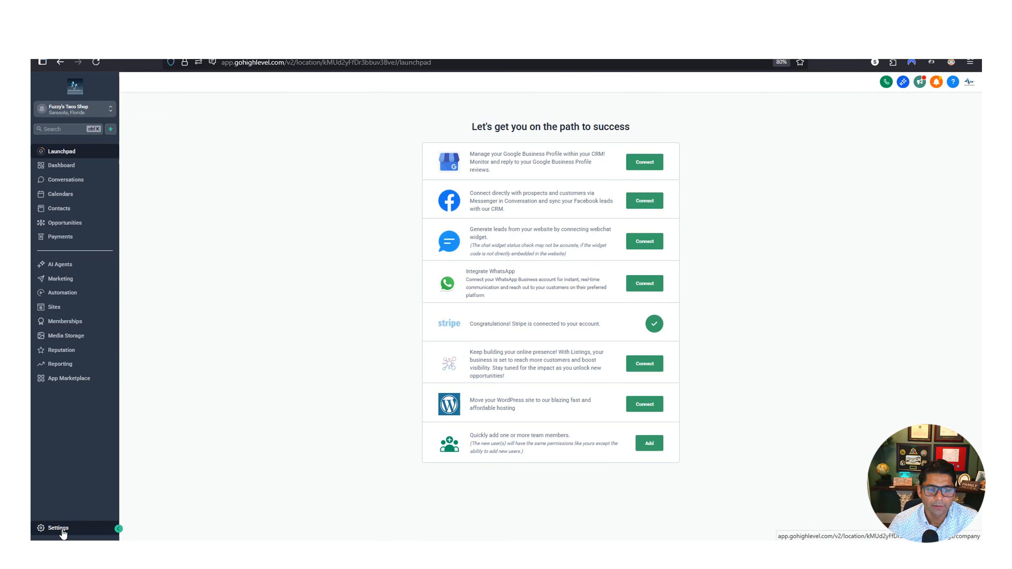
- Open the account's business profile settings and change the legal business name to Fuzzy's Taco Shop LLC
left_click(60, 529)
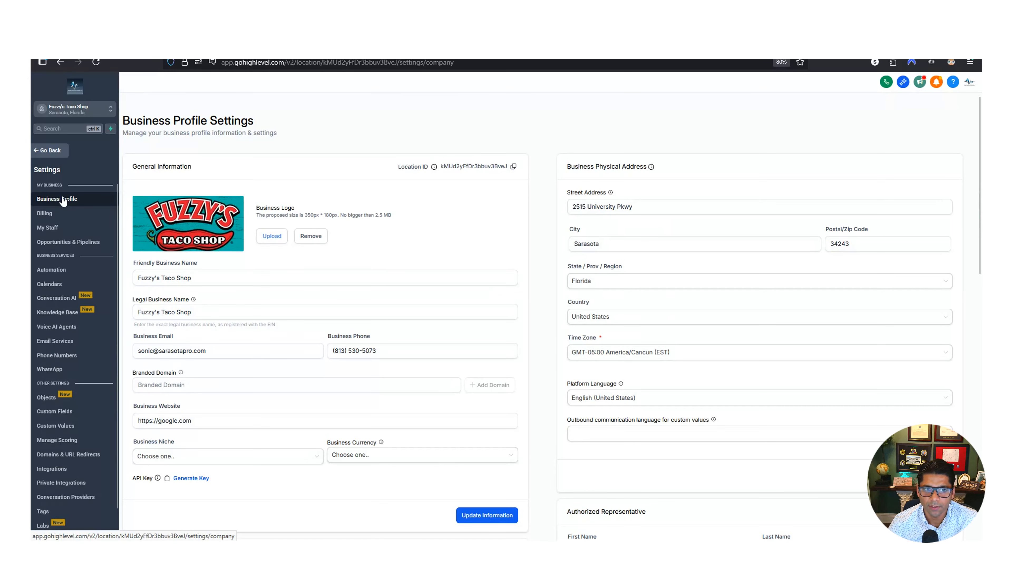
scroll(385, 422, "down", 10)
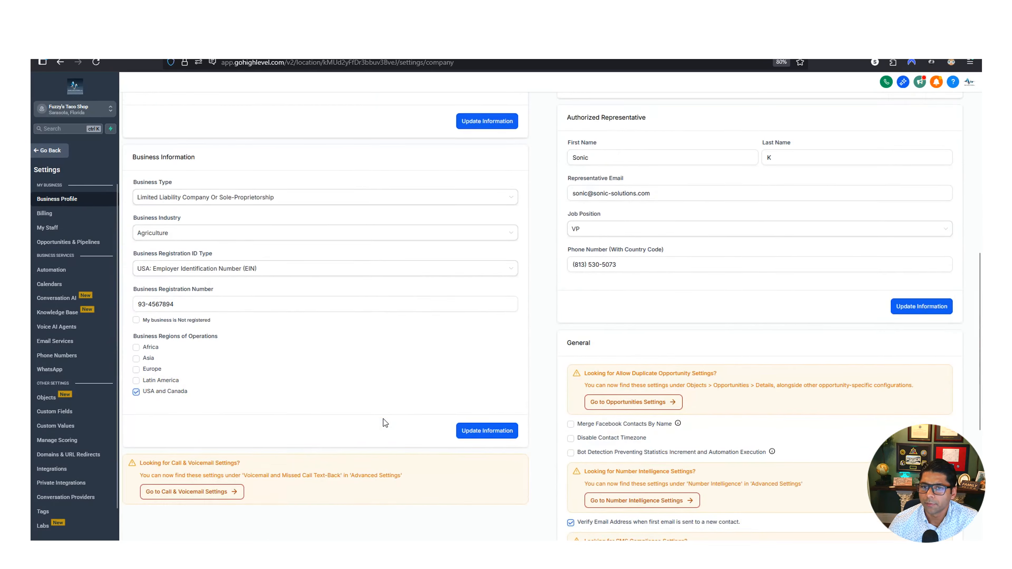
scroll(385, 423, "up", 10)
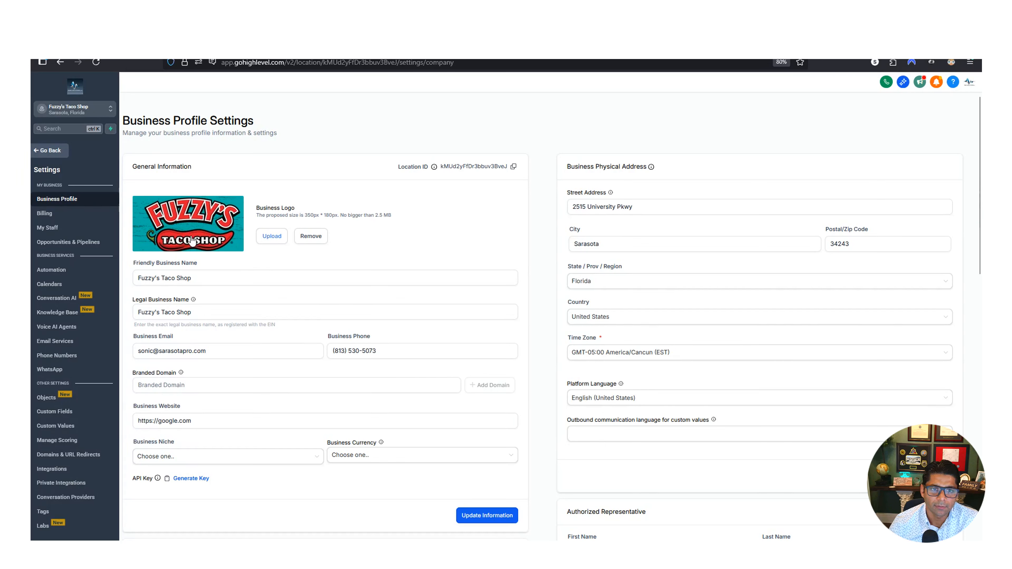
left_click(207, 278)
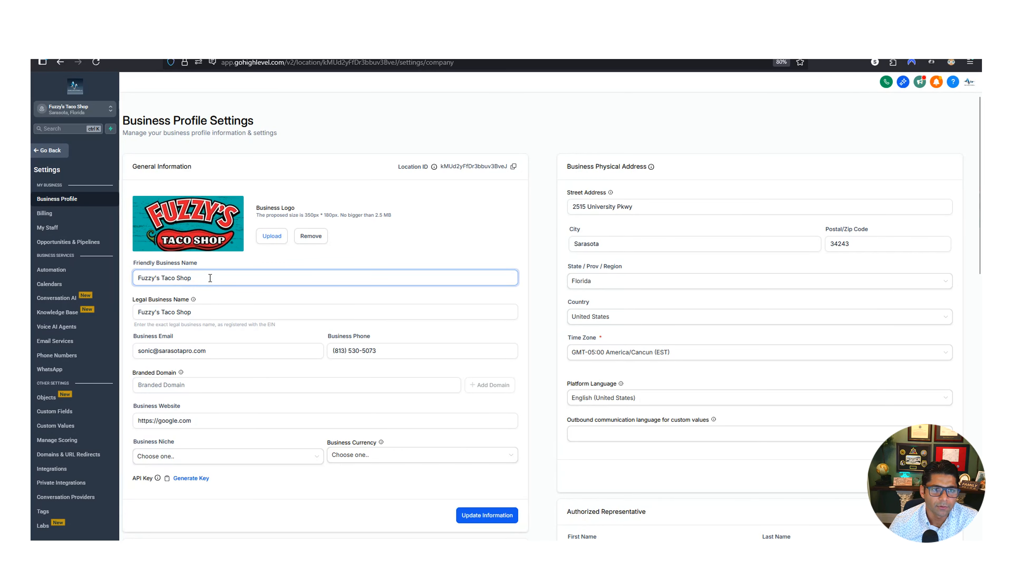
left_click(213, 314)
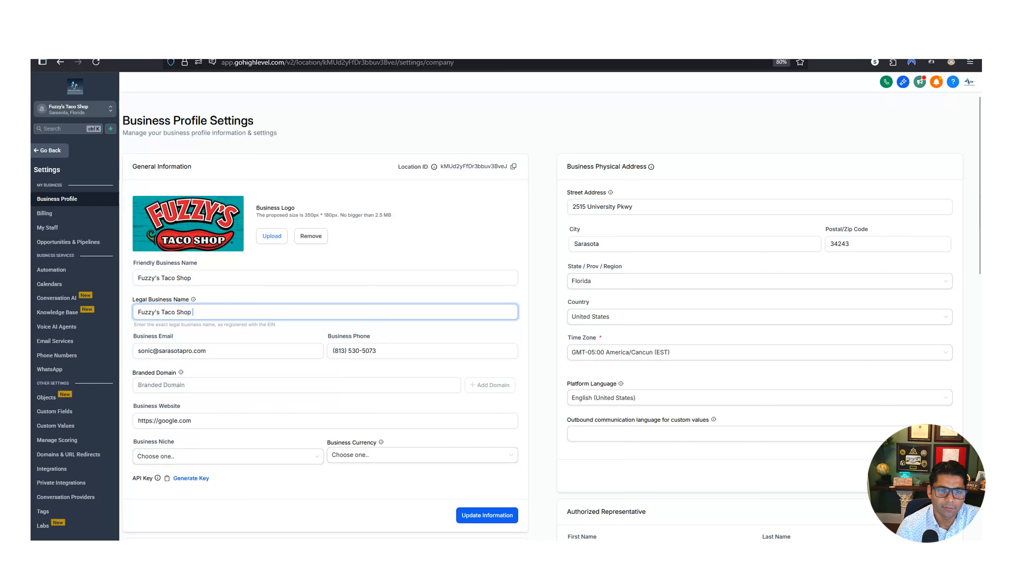
type("LLC")
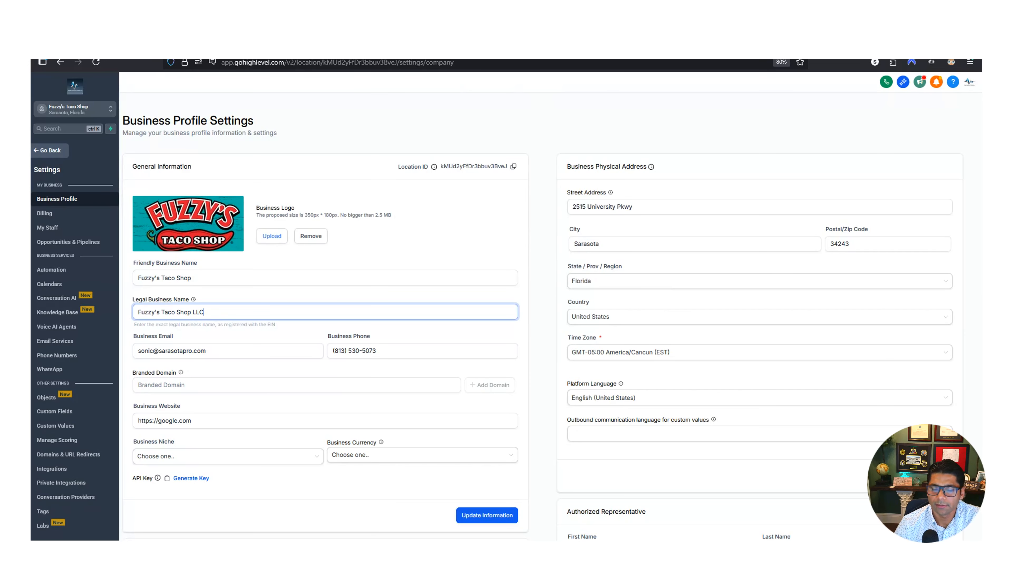
left_click(243, 294)
- Review the remaining general information fields: business email, phone, branded domain, website, and the niche and currency choices
left_click(223, 355)
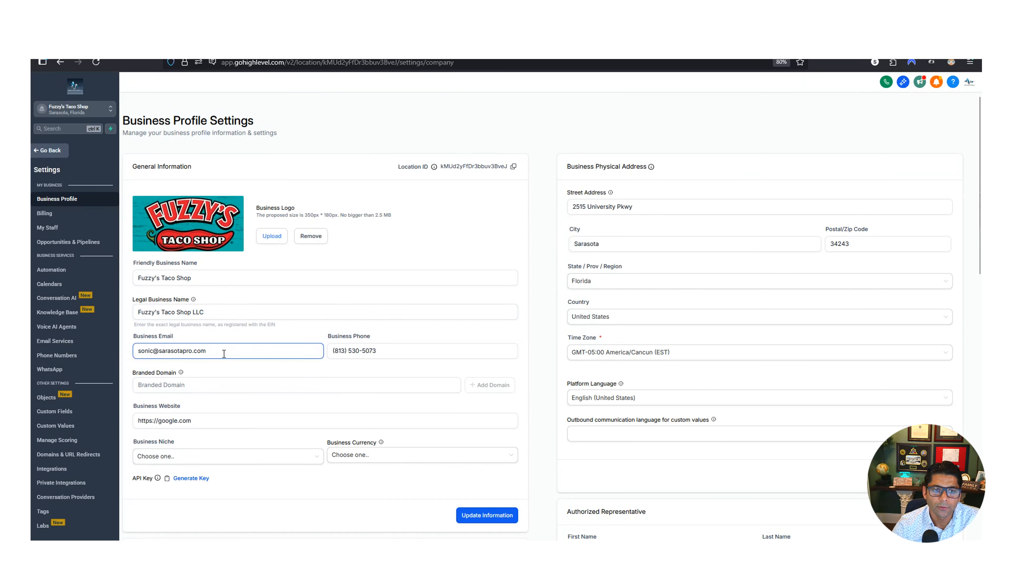
left_click(350, 354)
left_click(360, 389)
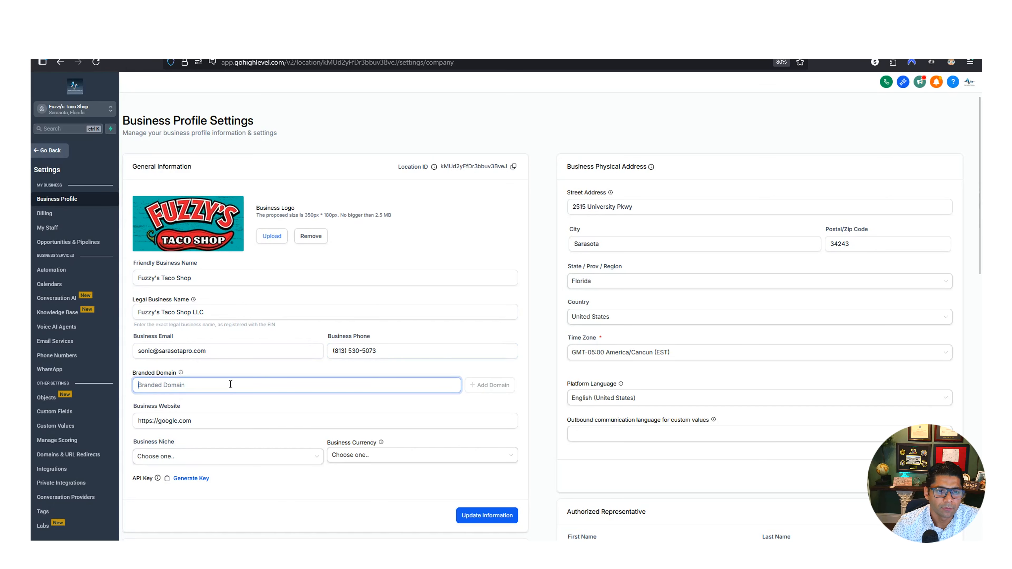
scroll(231, 383, "down", 4)
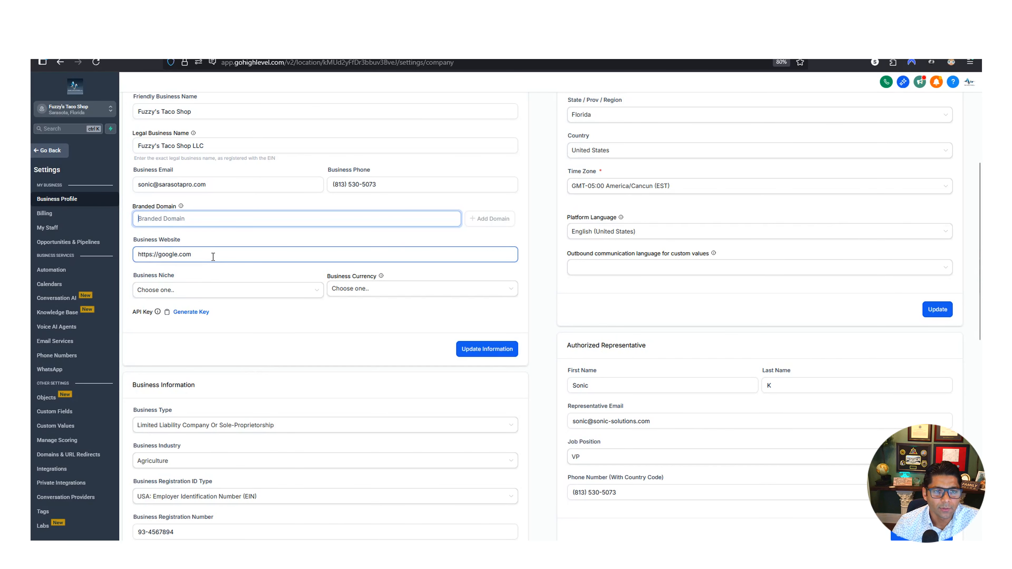
left_click(211, 294)
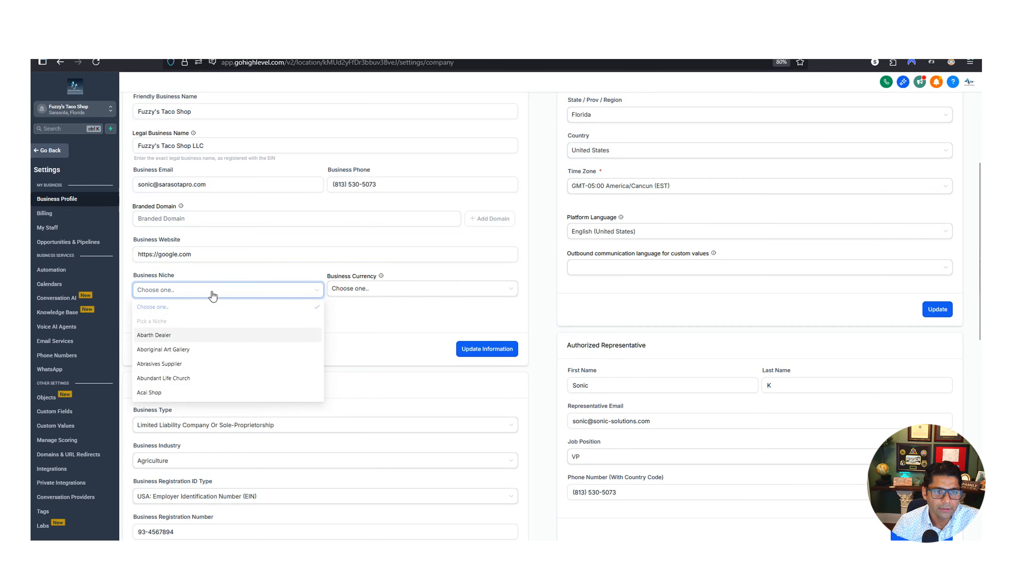
left_click(401, 328)
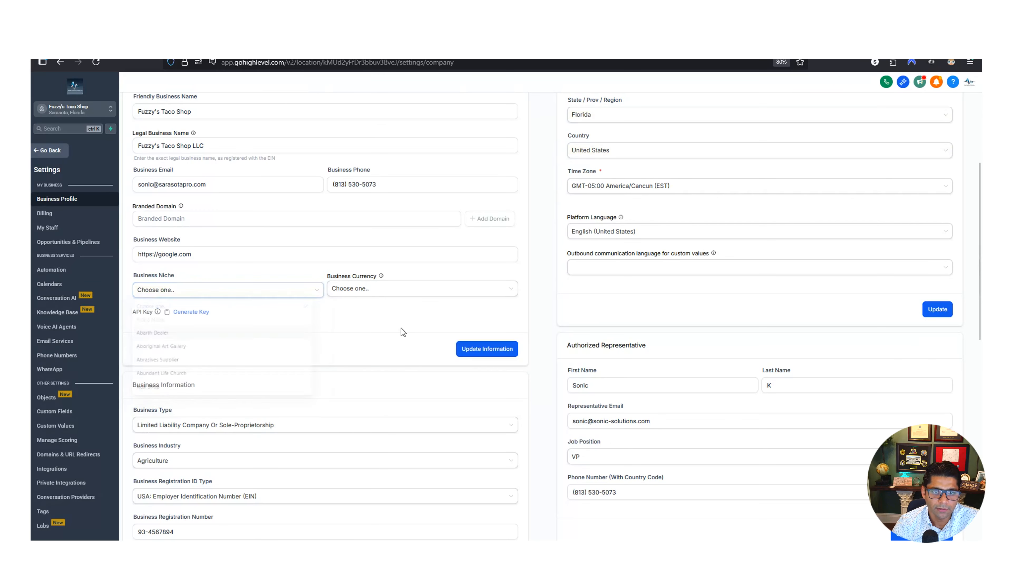
left_click(411, 293)
left_click(279, 337)
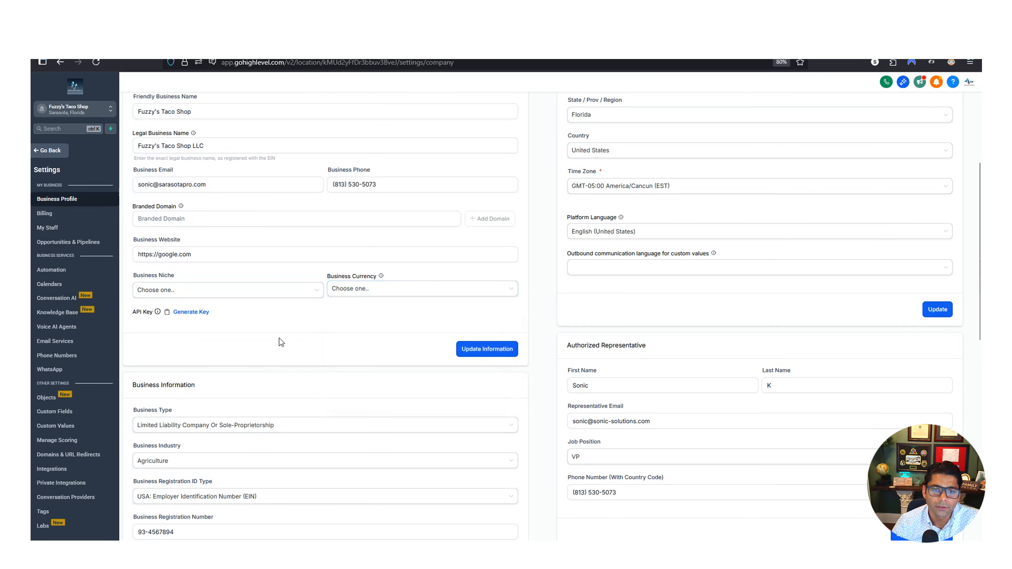
- Examine the Business Information section: business type, industry, registration ID type, registration number and regions of operation
scroll(355, 340, "down", 2)
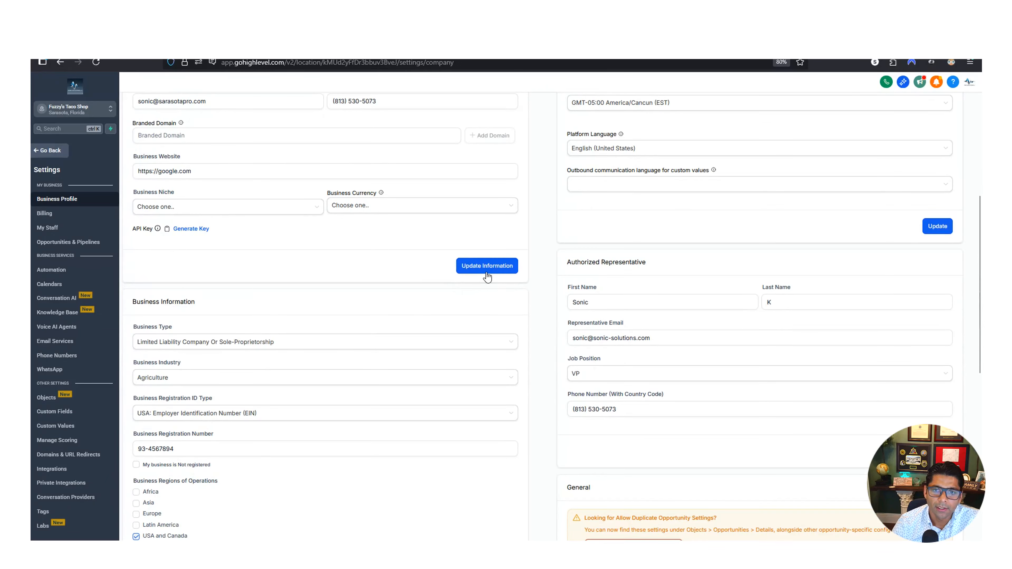
scroll(321, 352, "down", 3)
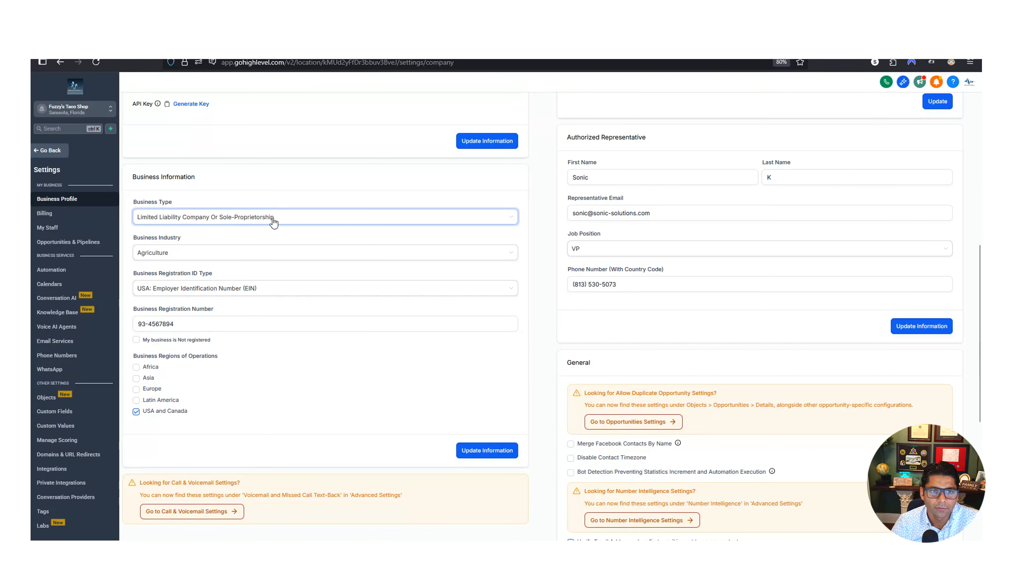
left_click(258, 254)
left_click(258, 254)
left_click(275, 292)
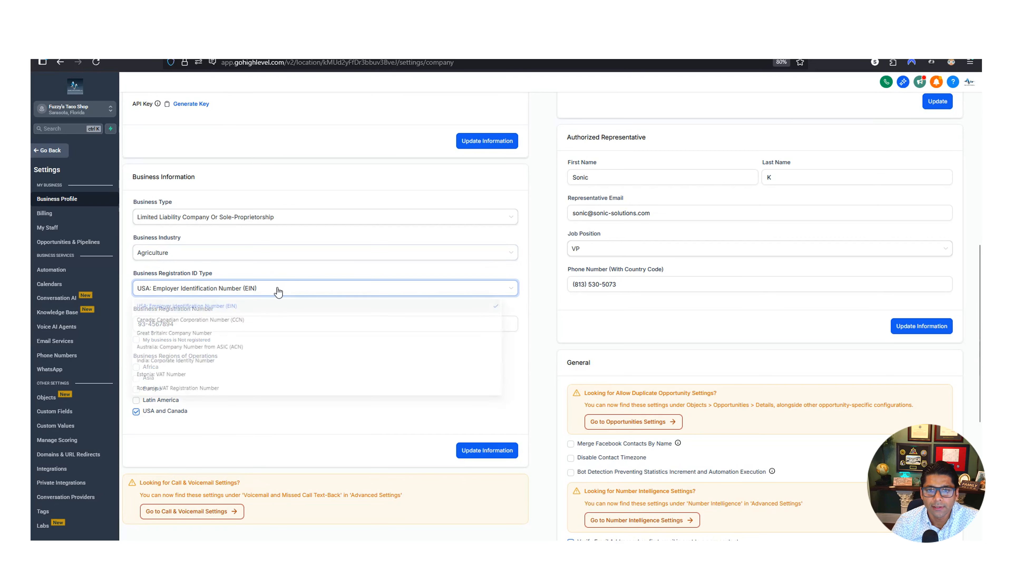
left_click(278, 293)
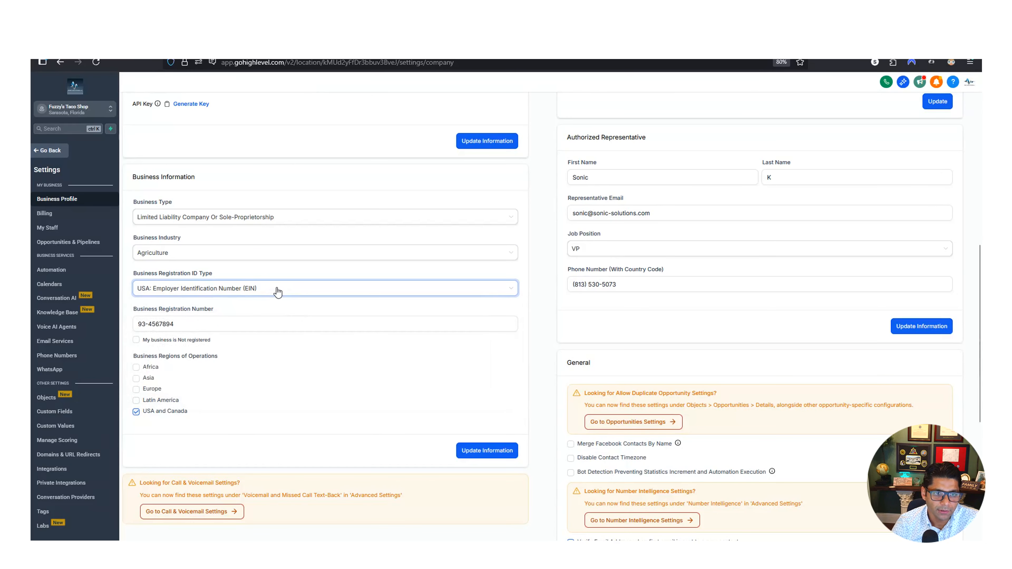
left_click(204, 328)
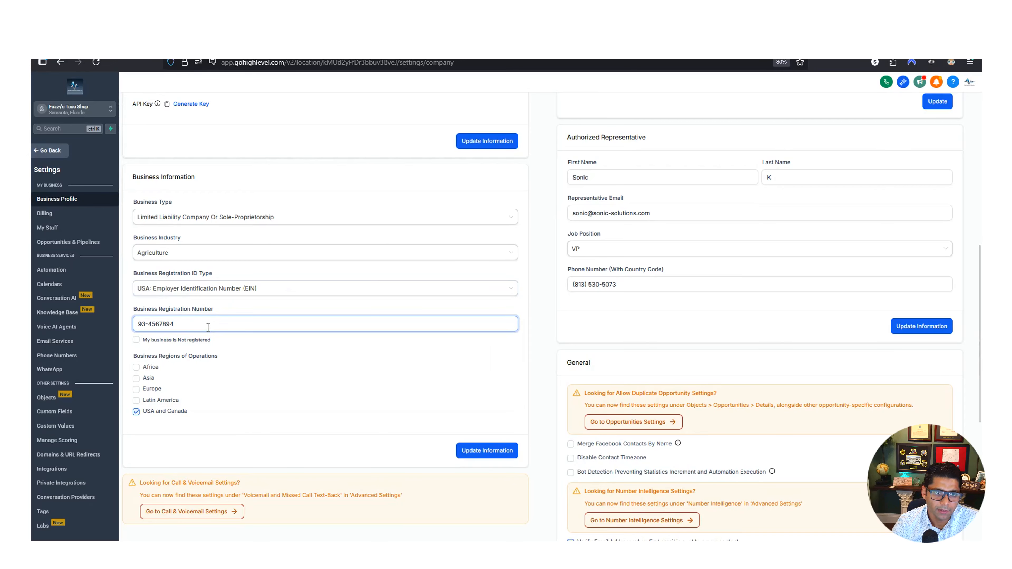
left_click(248, 453)
scroll(163, 343, "down", 2)
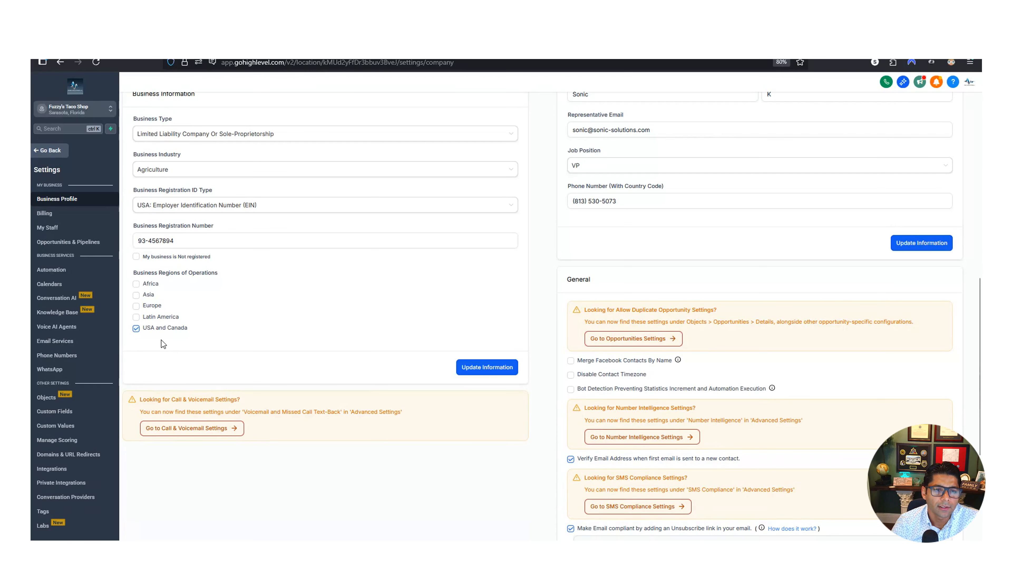
- Check the time zone choices in the physical address section and set the outbound communication language for custom values to English (United States)
scroll(554, 429, "up", 10)
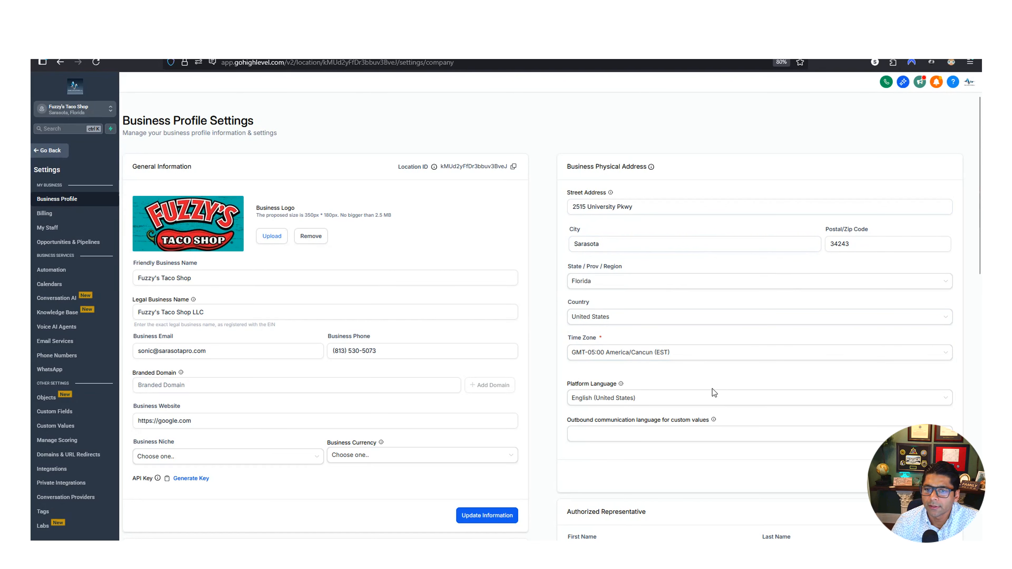
left_click(719, 353)
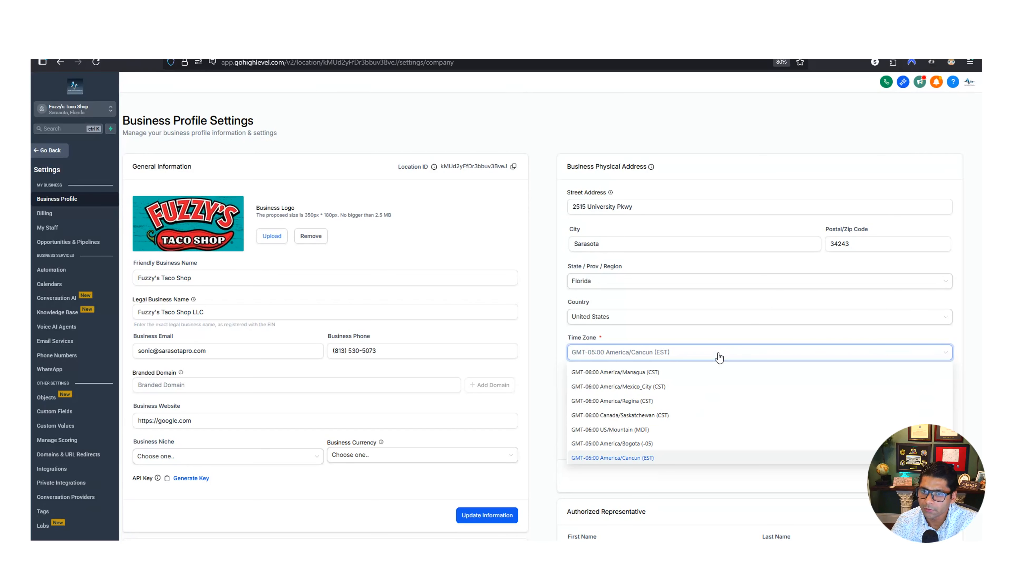
left_click(545, 358)
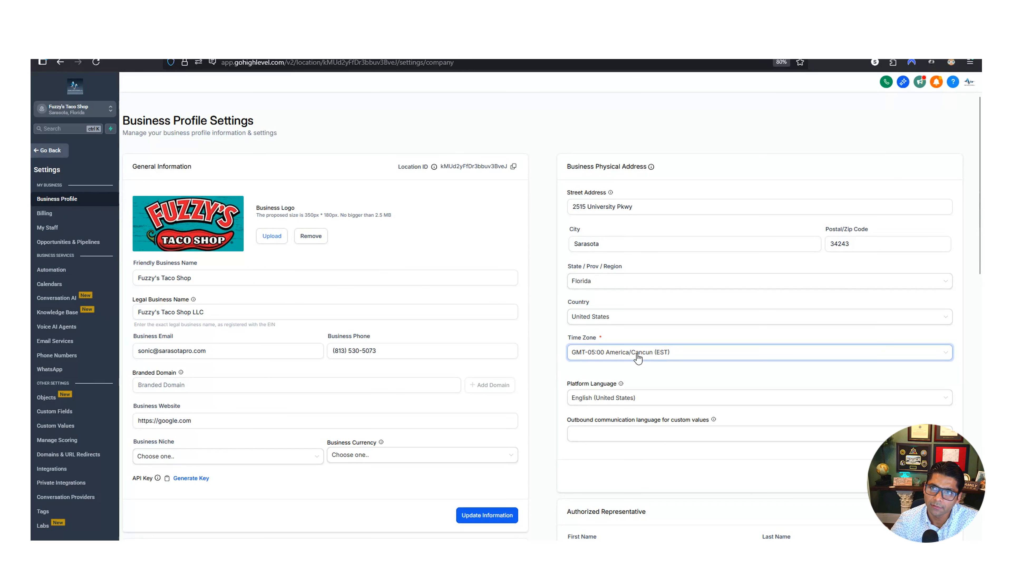
scroll(638, 358, "down", 3)
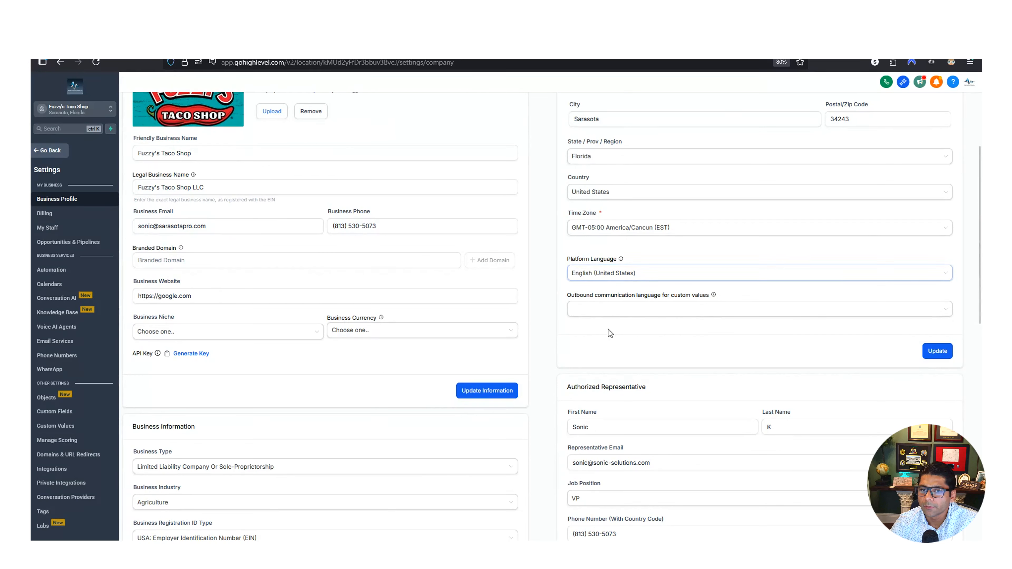
scroll(587, 366, "down", 2)
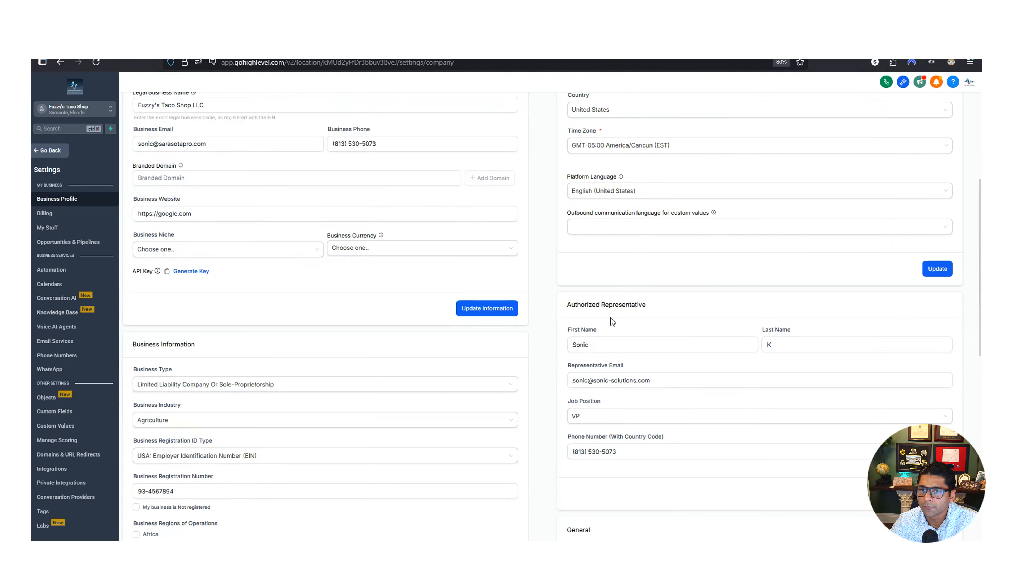
left_click(649, 226)
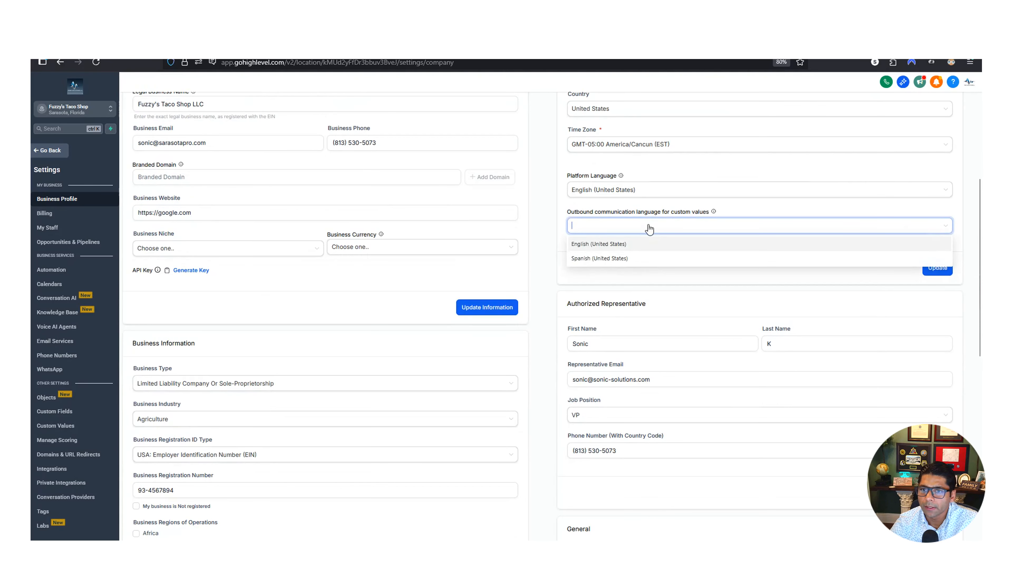
left_click(634, 253)
- Look through the authorized representative details, general options and contact deduplication preferences of the business profile
scroll(612, 259, "down", 3)
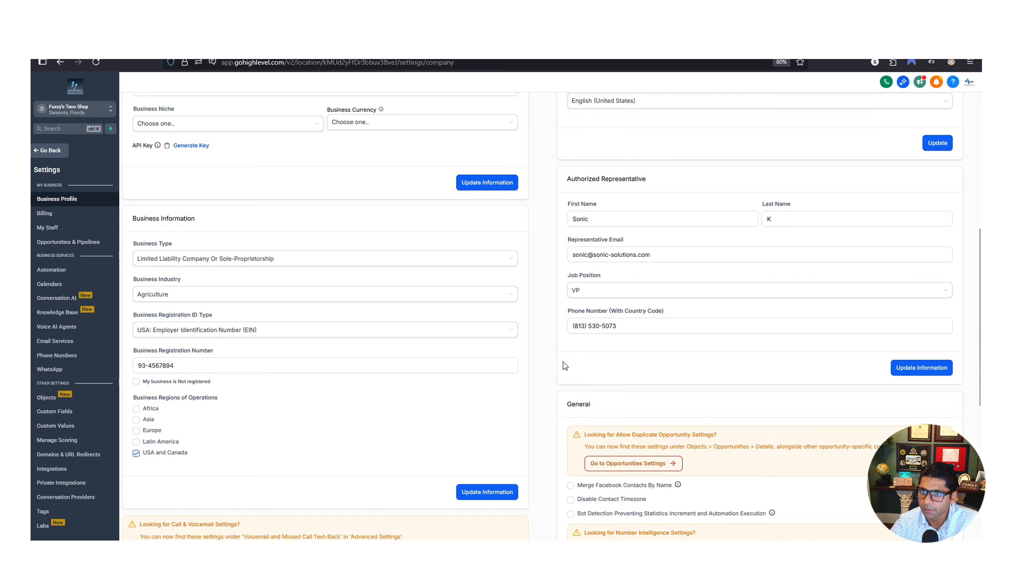
scroll(690, 362, "down", 5)
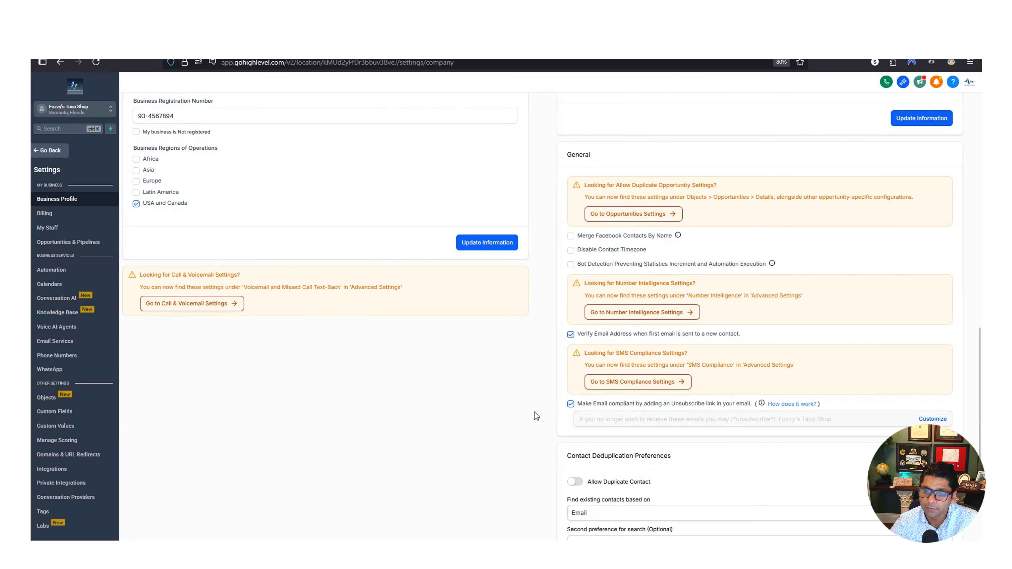
scroll(535, 413, "down", 3)
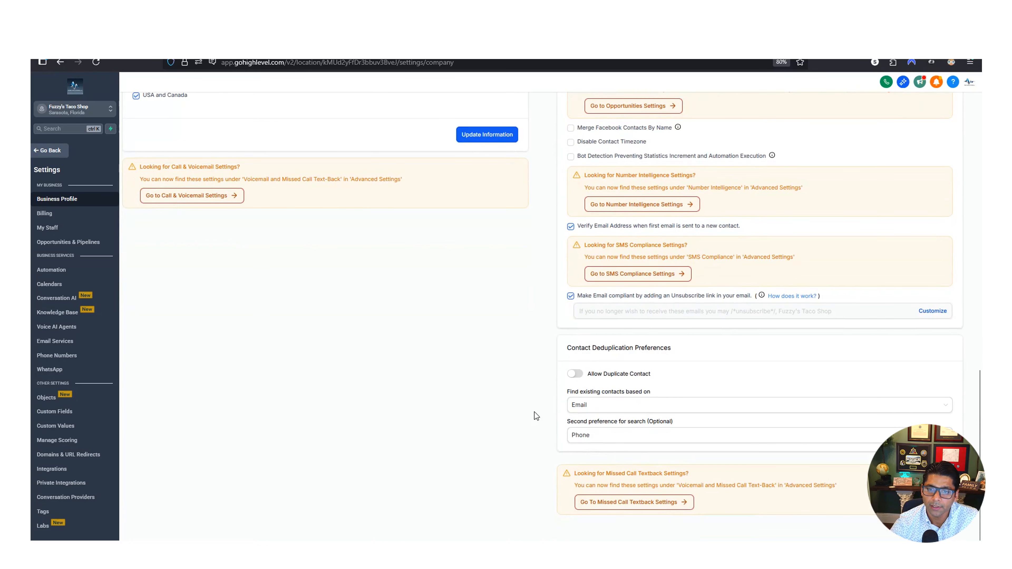
scroll(521, 433, "up", 5)
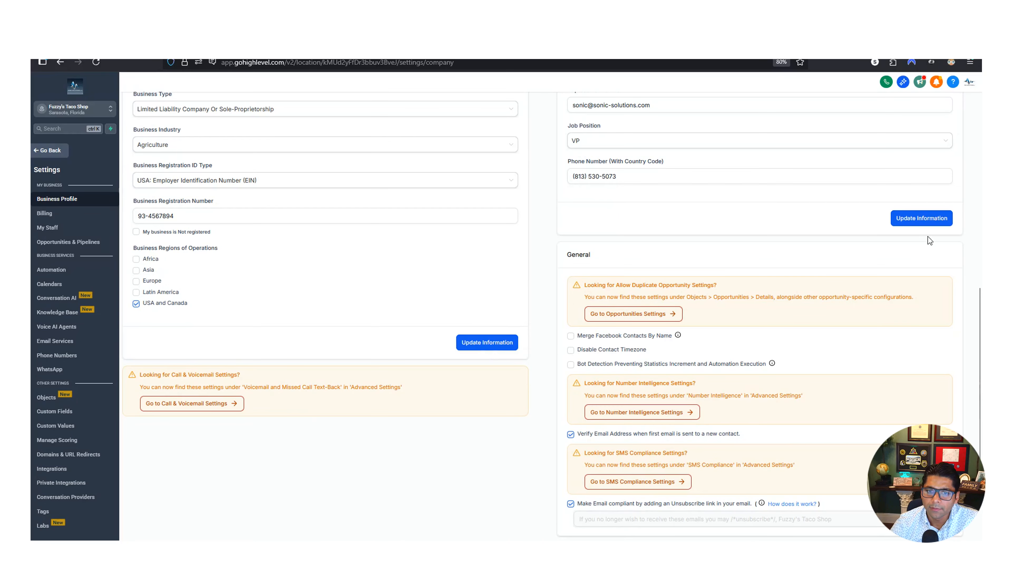
scroll(654, 401, "up", 2)
scroll(654, 401, "up", 10)
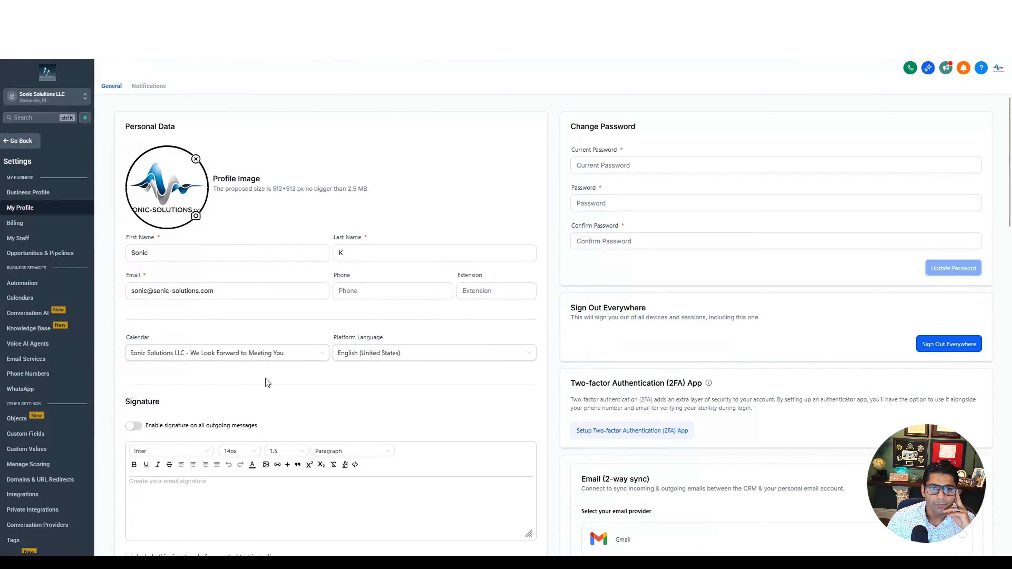
- Clear the calendar assigned in the personal data of My Profile and view the available calendars
left_click(322, 353)
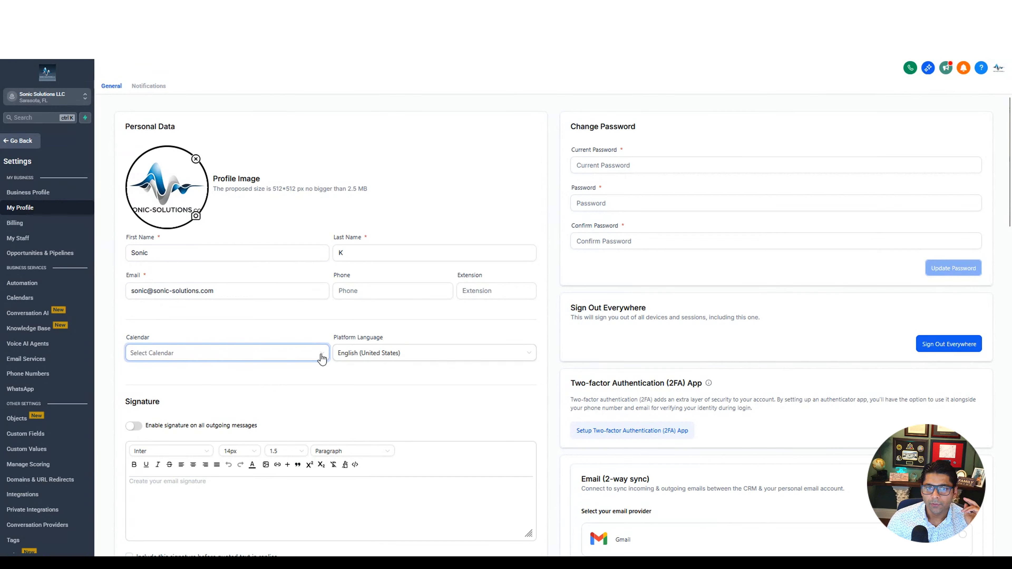
left_click(322, 353)
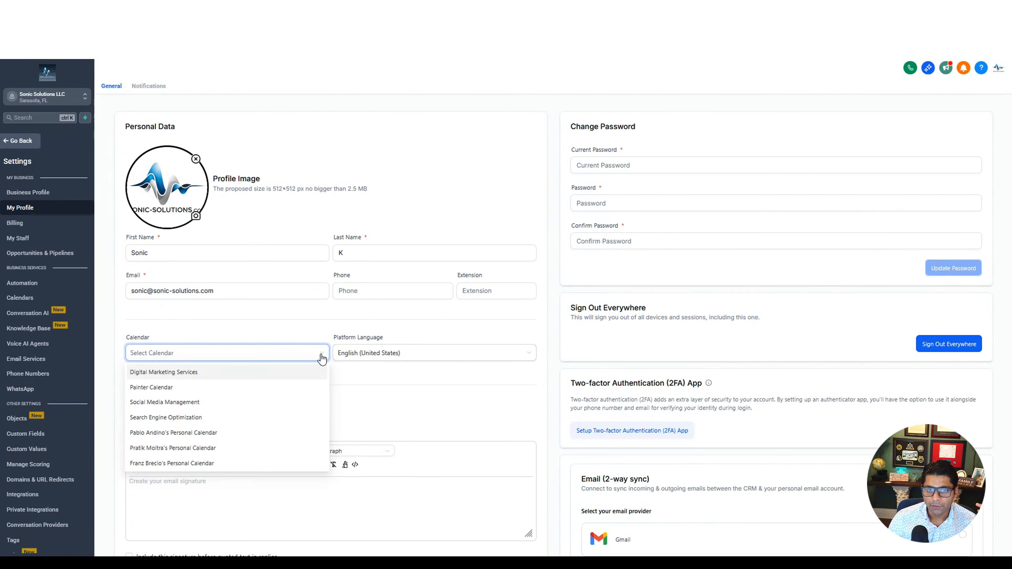
left_click(322, 357)
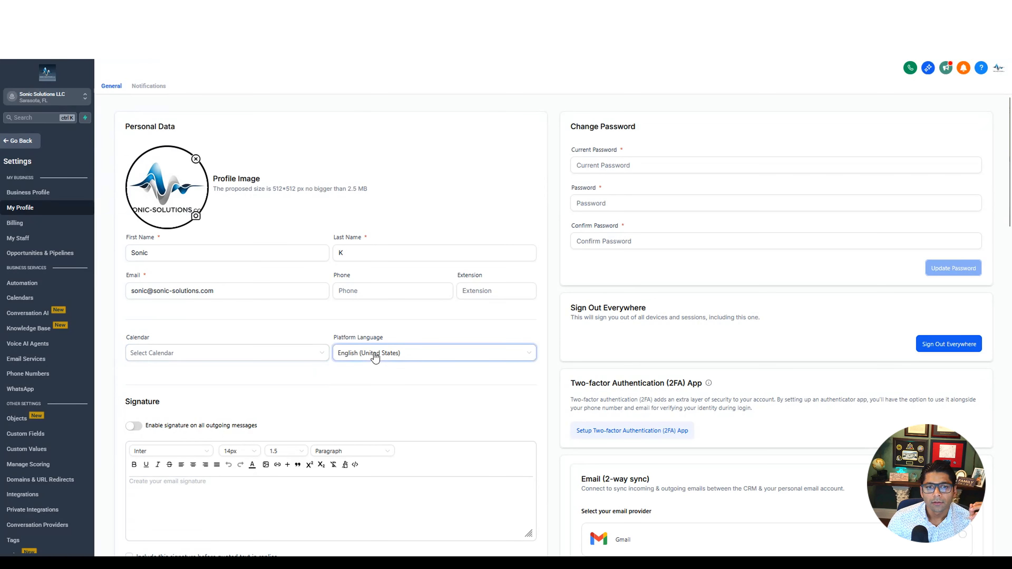
- Review the email signature section and the password change fields of the personal profile
scroll(395, 409, "down", 3)
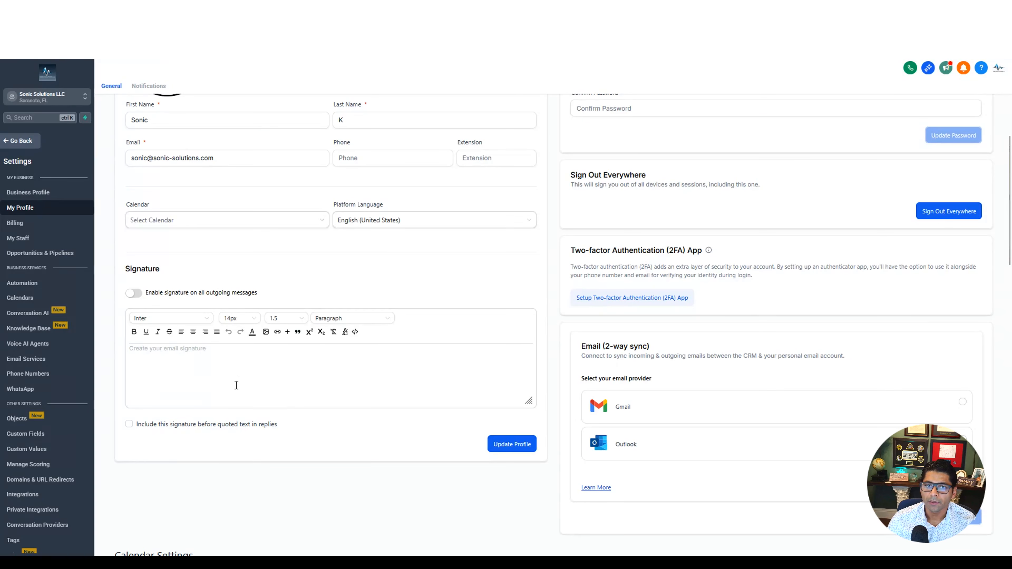
scroll(448, 369, "up", 3)
left_click(715, 165)
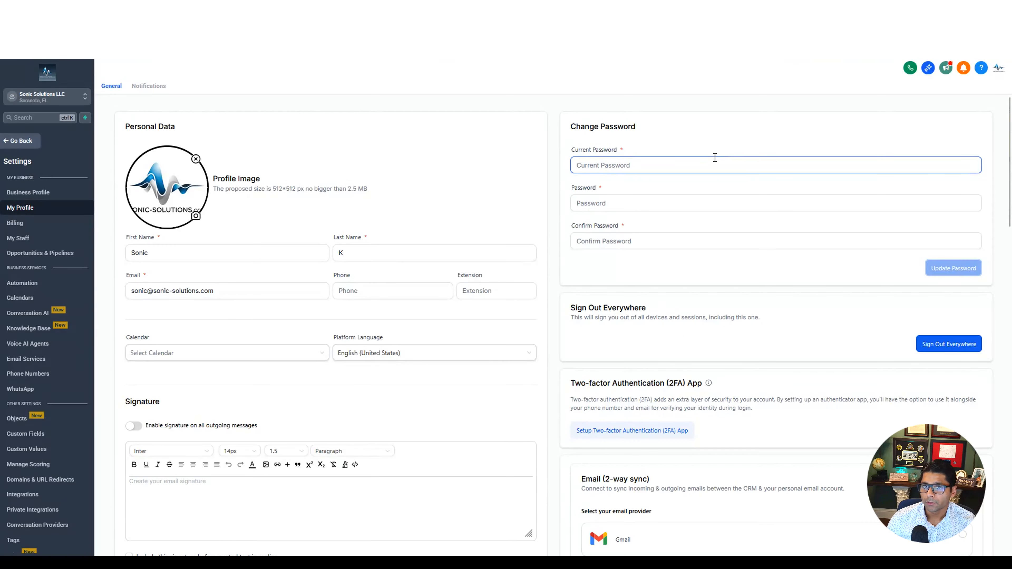
left_click(740, 291)
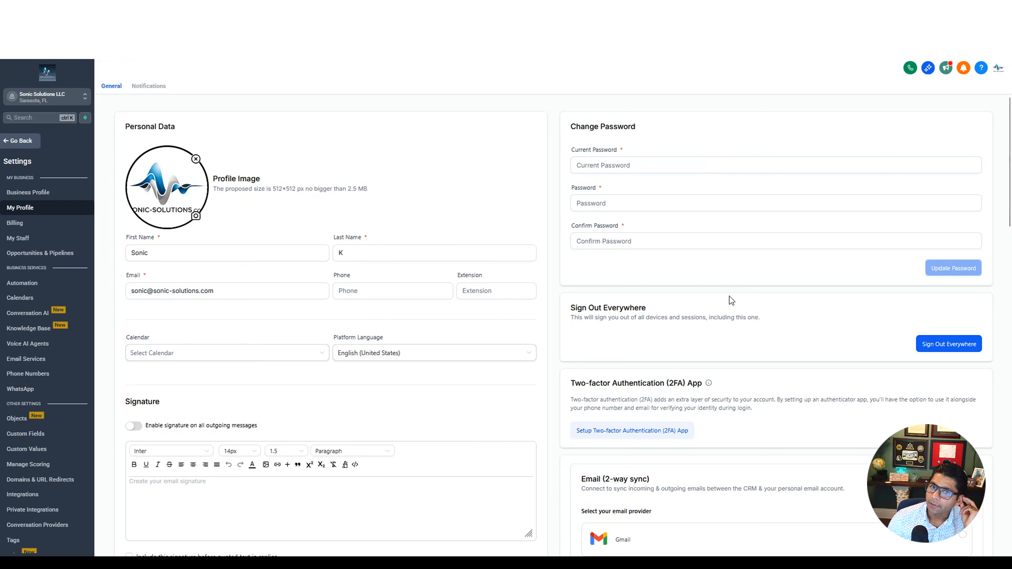
- Review the sign-out, two-factor authentication and two-way email sync sections of My Profile
scroll(729, 299, "down", 1)
scroll(766, 321, "down", 3)
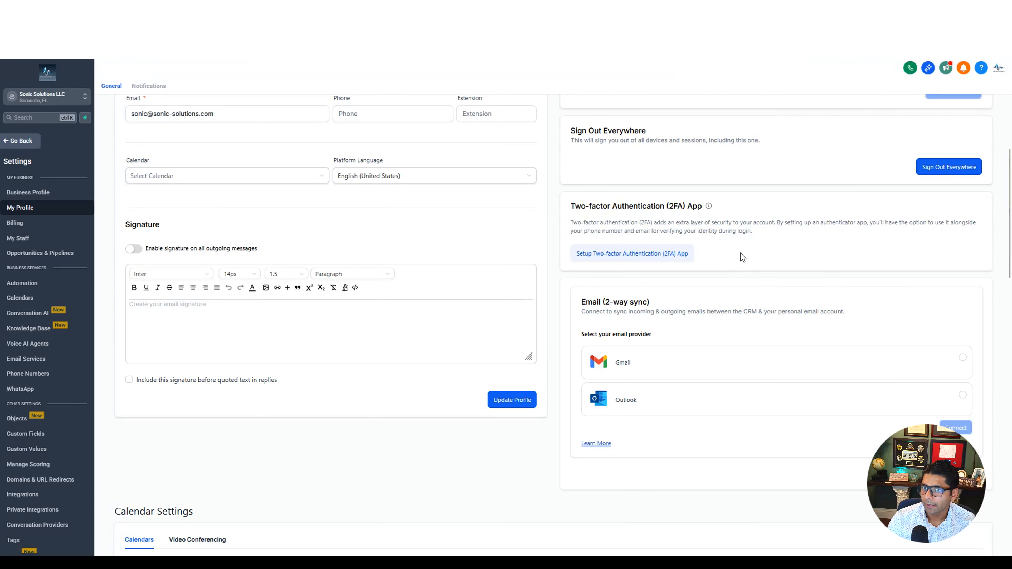
scroll(741, 254, "down", 2)
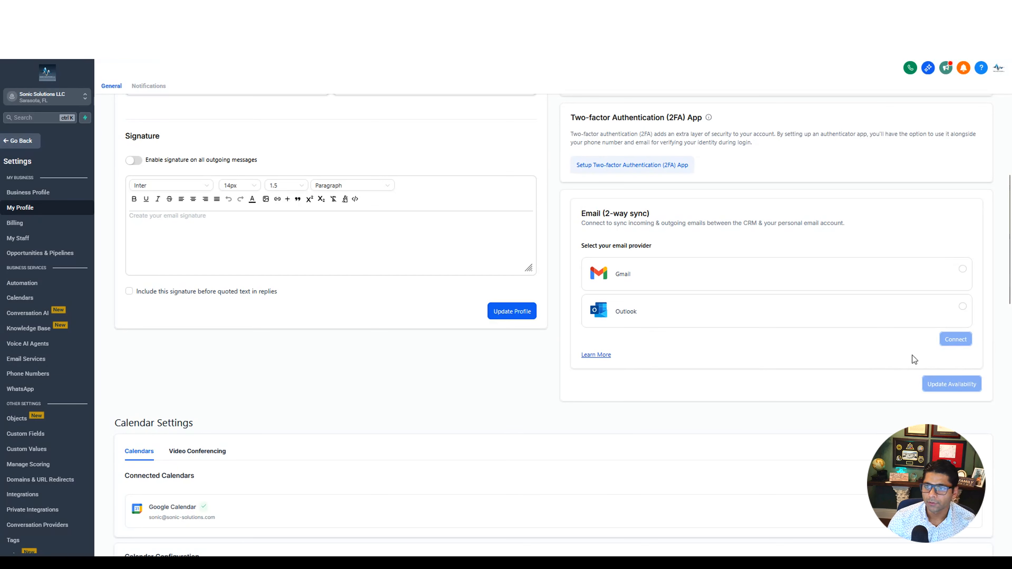
- Examine the connected calendars, linked and conflict calendar configuration, and the private mode and timezone options in the profile's Calendar Settings
scroll(501, 319, "down", 5)
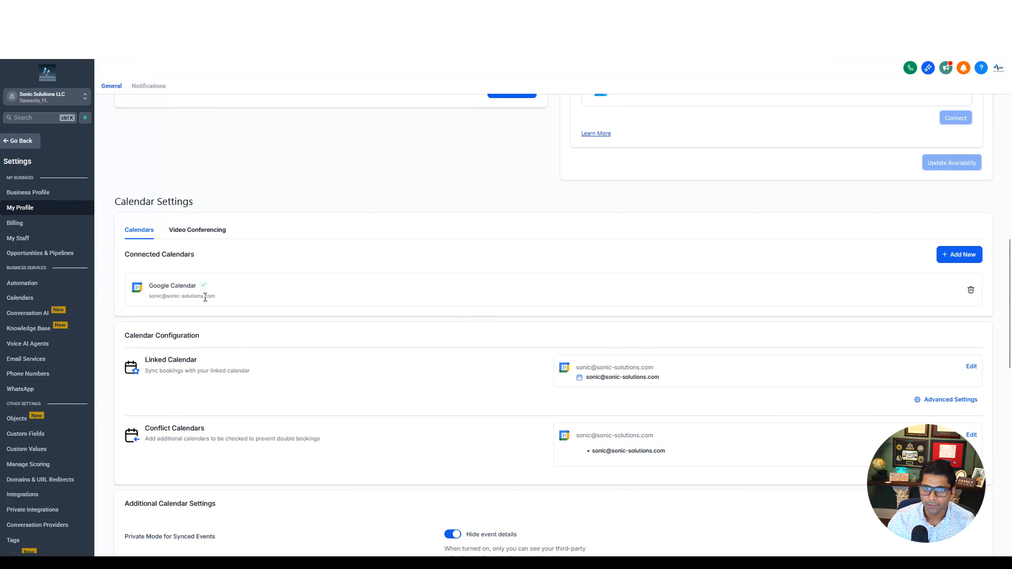
scroll(205, 298, "down", 2)
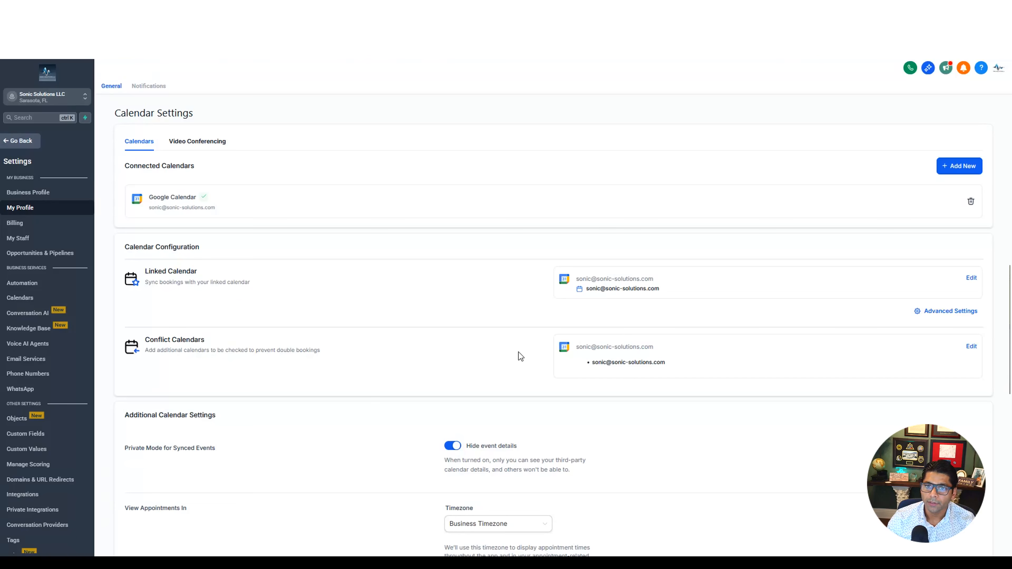
scroll(516, 352, "down", 1)
scroll(517, 352, "down", 5)
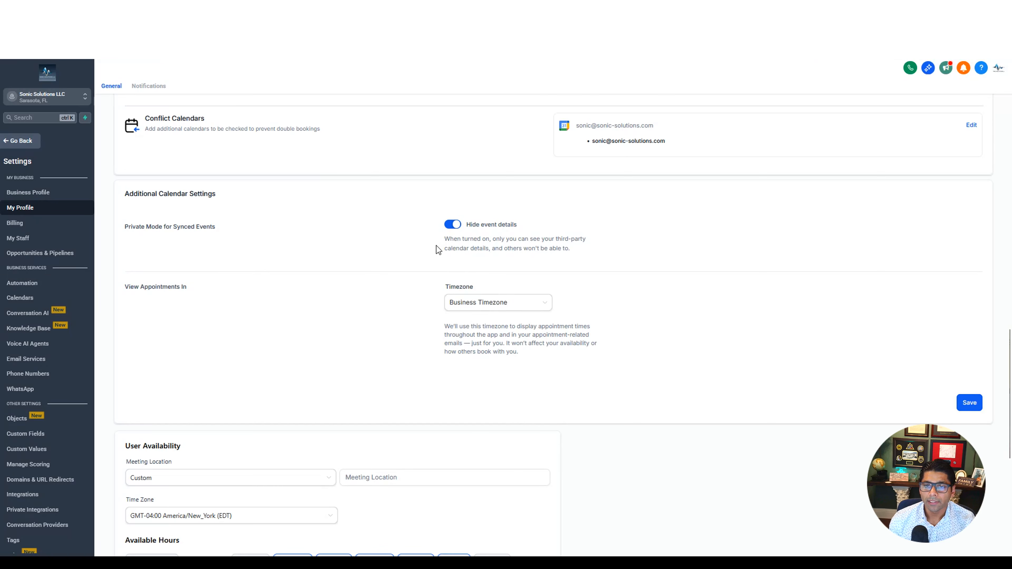
scroll(436, 251, "up", 2)
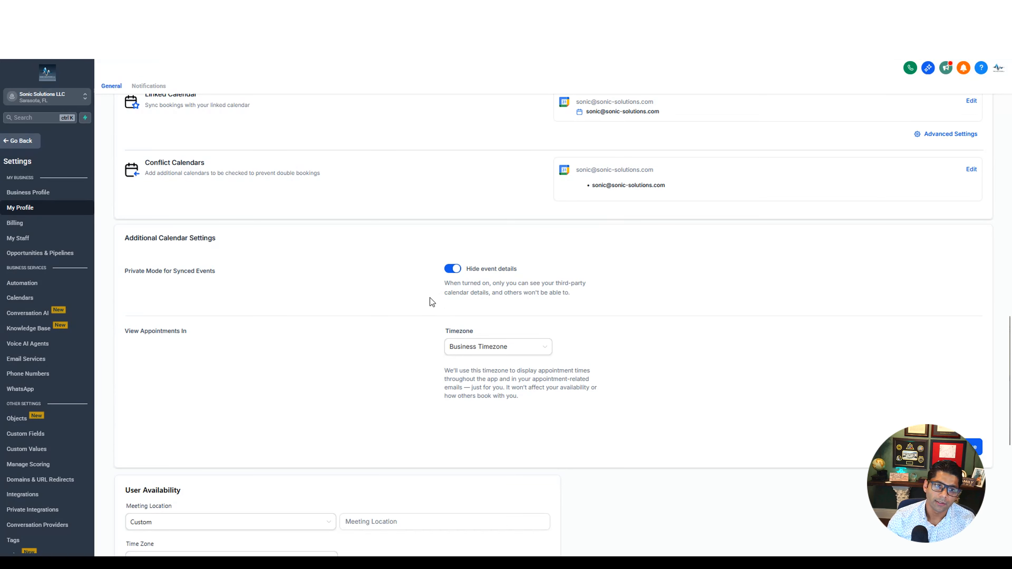
scroll(428, 307, "down", 1)
scroll(427, 309, "down", 2)
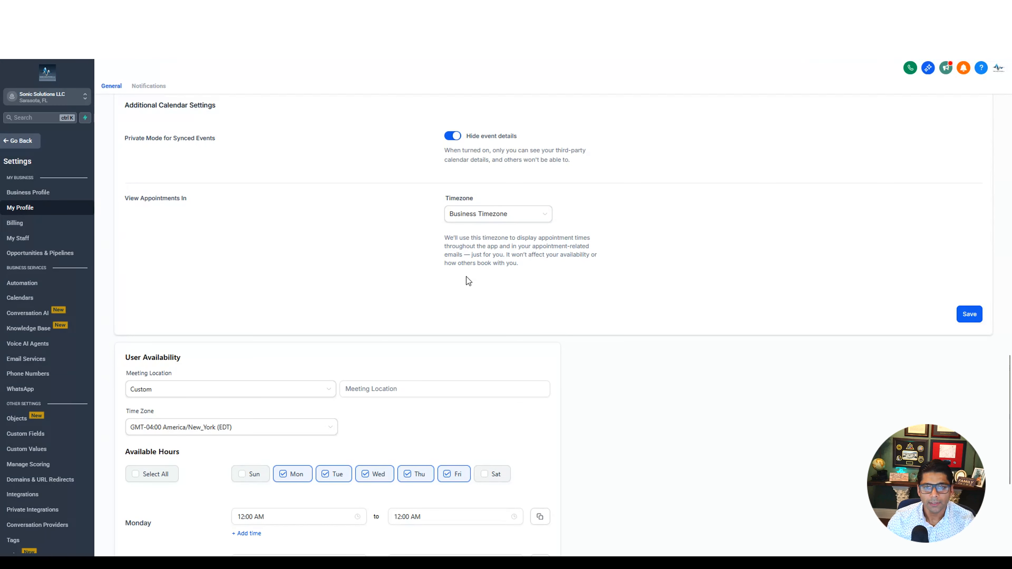
- Review the user availability section of My Profile, including meeting location, time zone and the available hours for each weekday
scroll(467, 291, "down", 5)
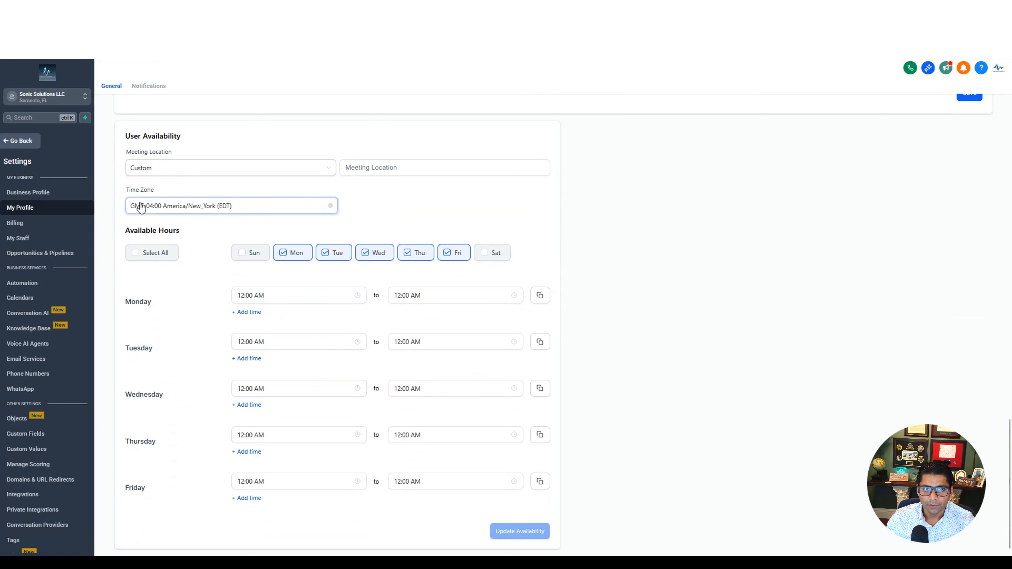
left_click(193, 210)
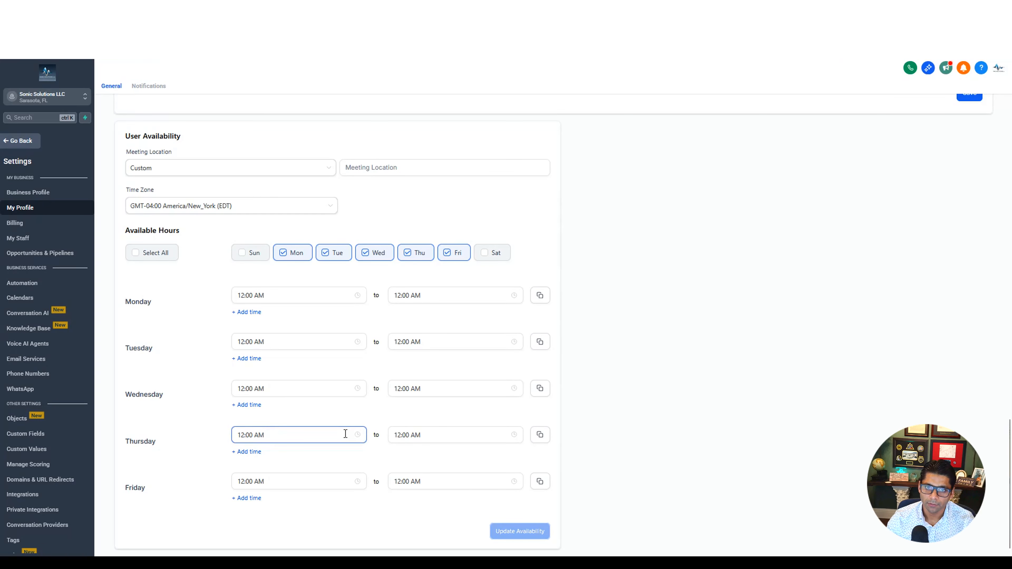
scroll(348, 430, "down", 1)
scroll(661, 425, "up", 15)
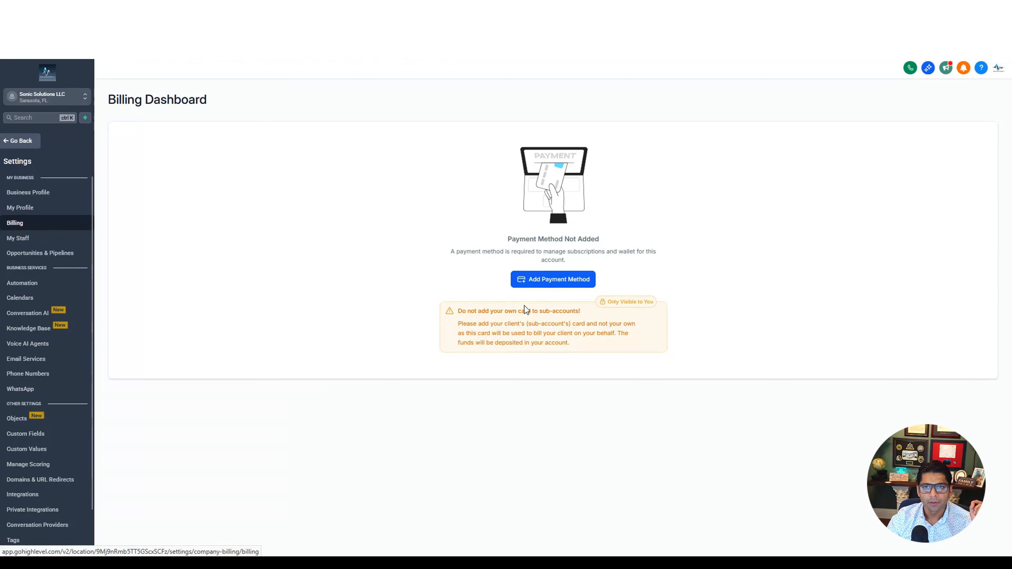
- Start adding a payment method in Billing, proceed with Stripe as the space and copy the shareable payment request link
left_click(571, 284)
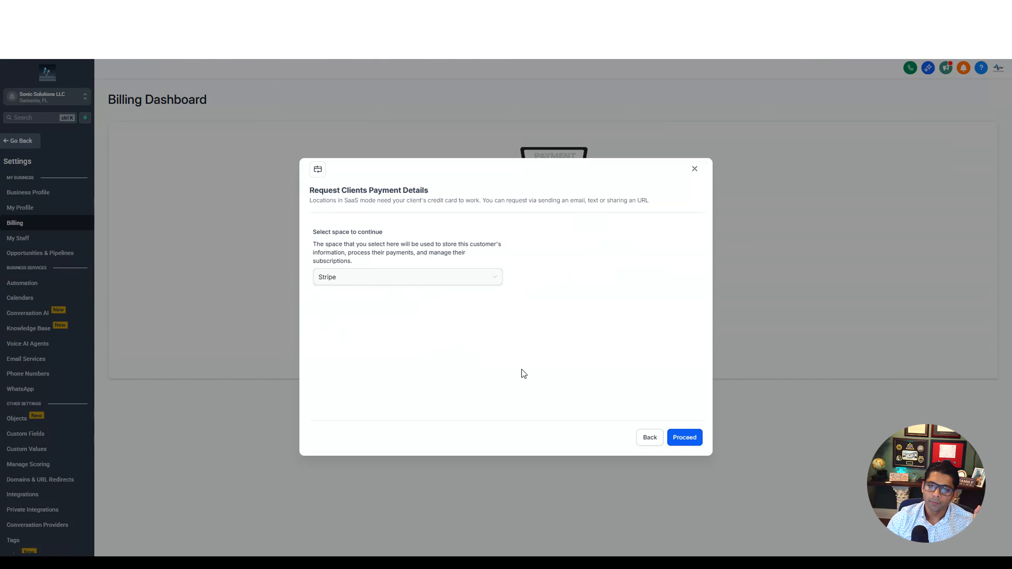
left_click(669, 446)
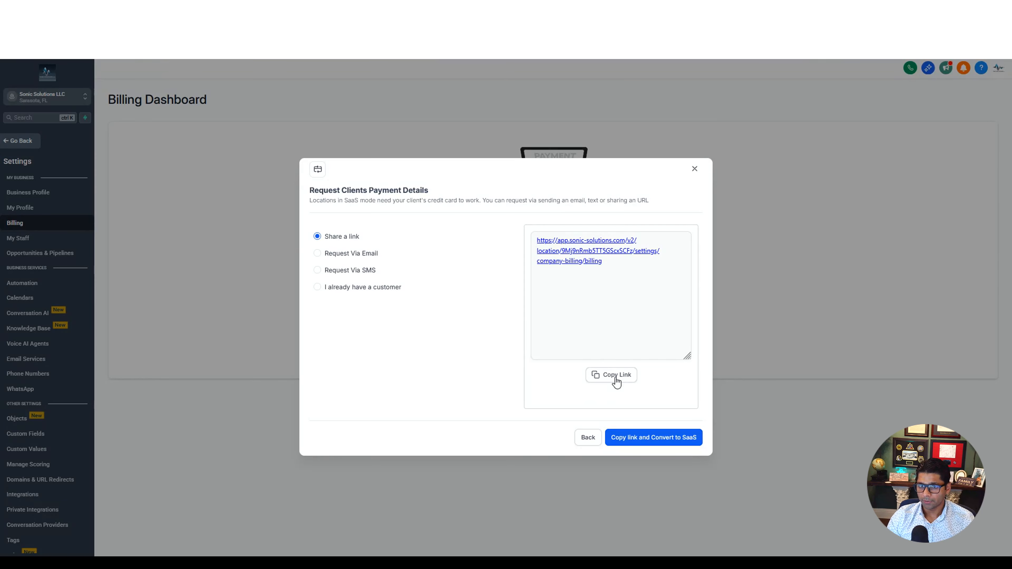
left_click(616, 382)
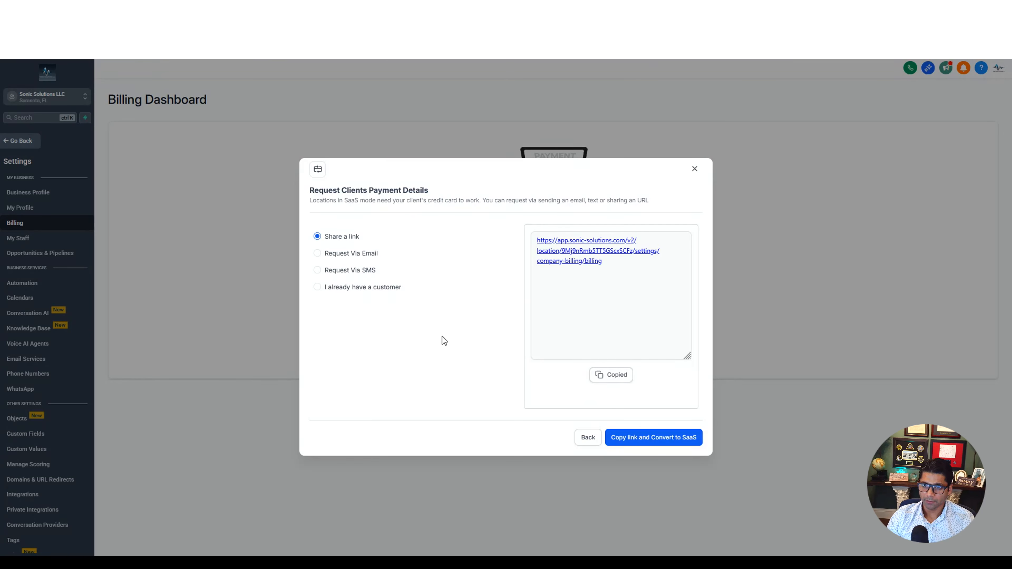
- Look at the email and SMS options for requesting client payment details, return to Share a link and close the request
left_click(317, 255)
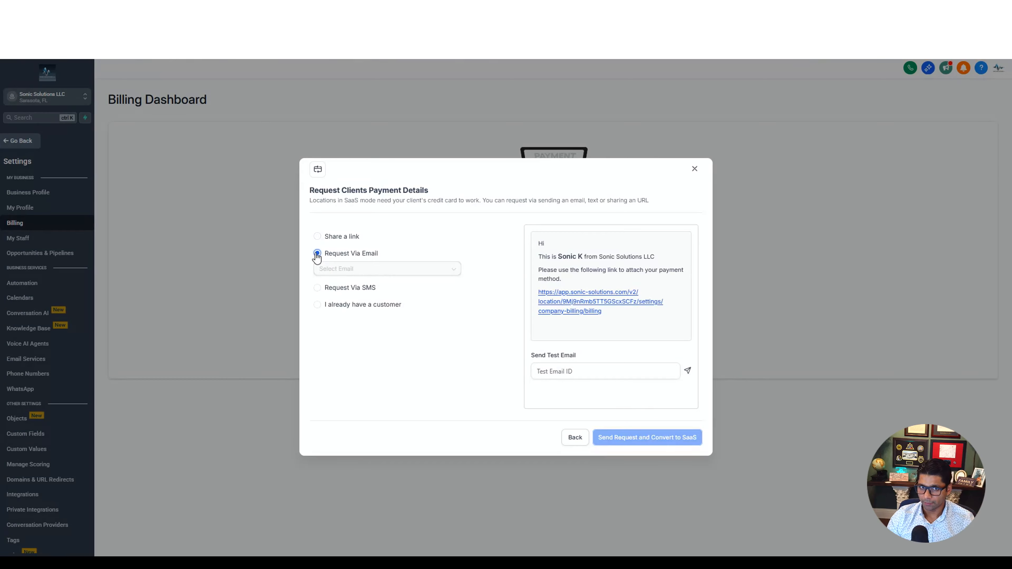
left_click(318, 288)
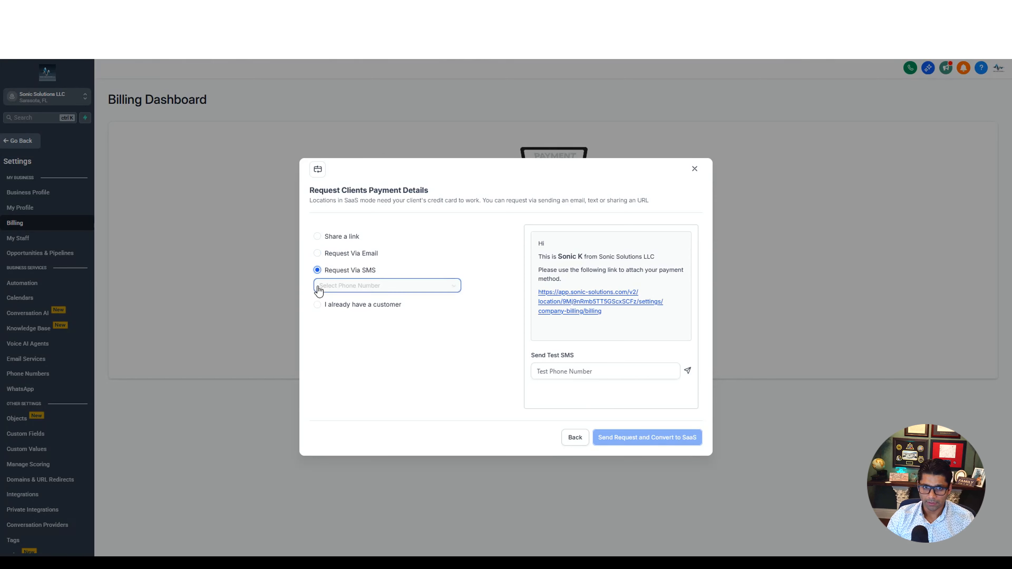
left_click(318, 236)
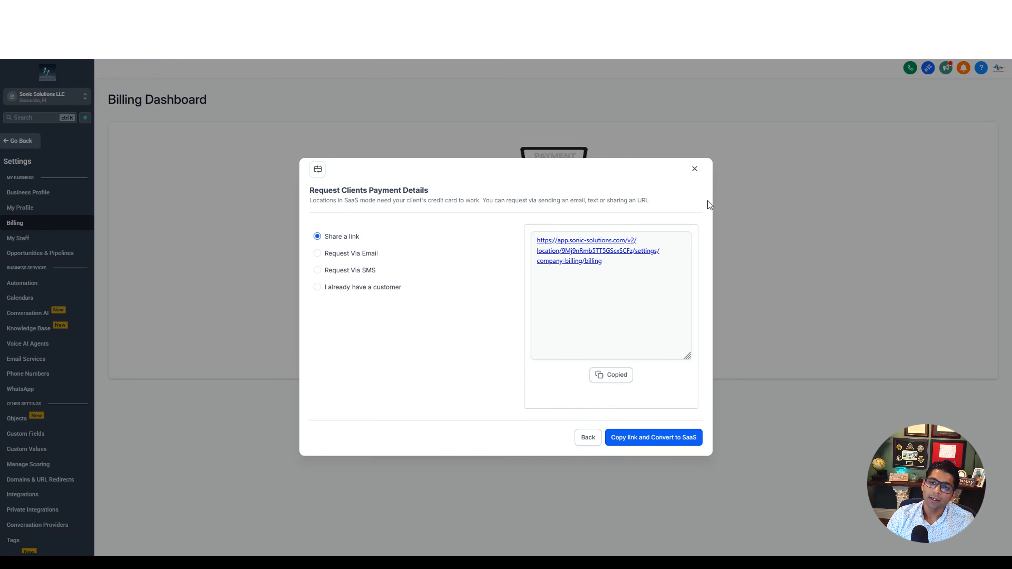
left_click(695, 169)
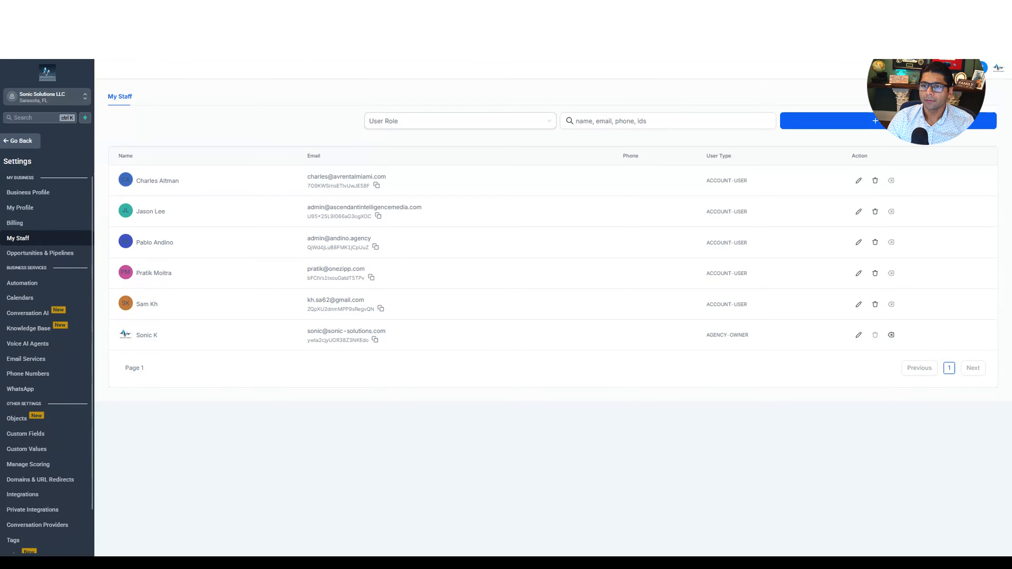
- Open the form for a new team member in My Staff and look at the password field under Advanced Settings
left_click(888, 120)
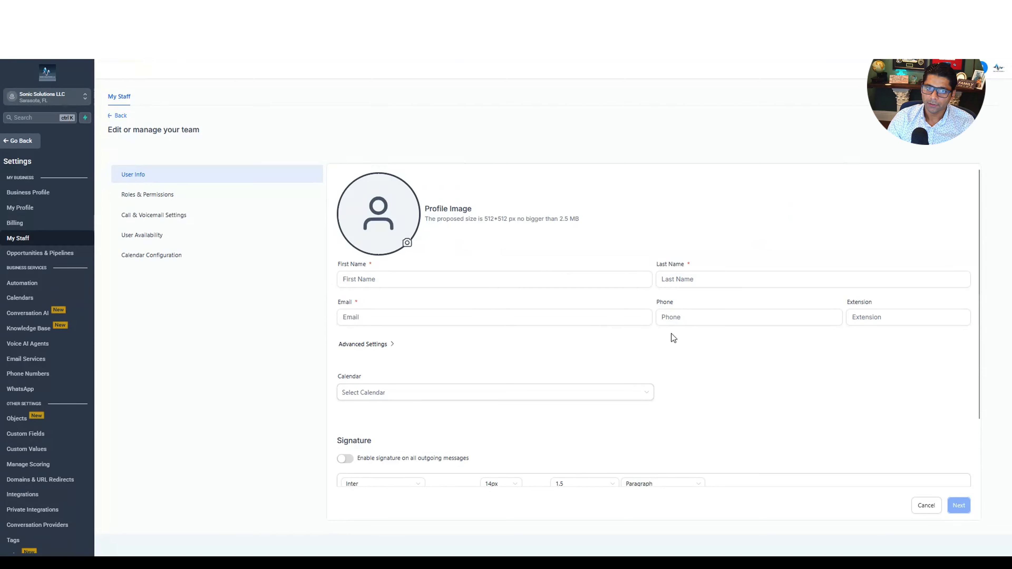
left_click(390, 345)
left_click(405, 376)
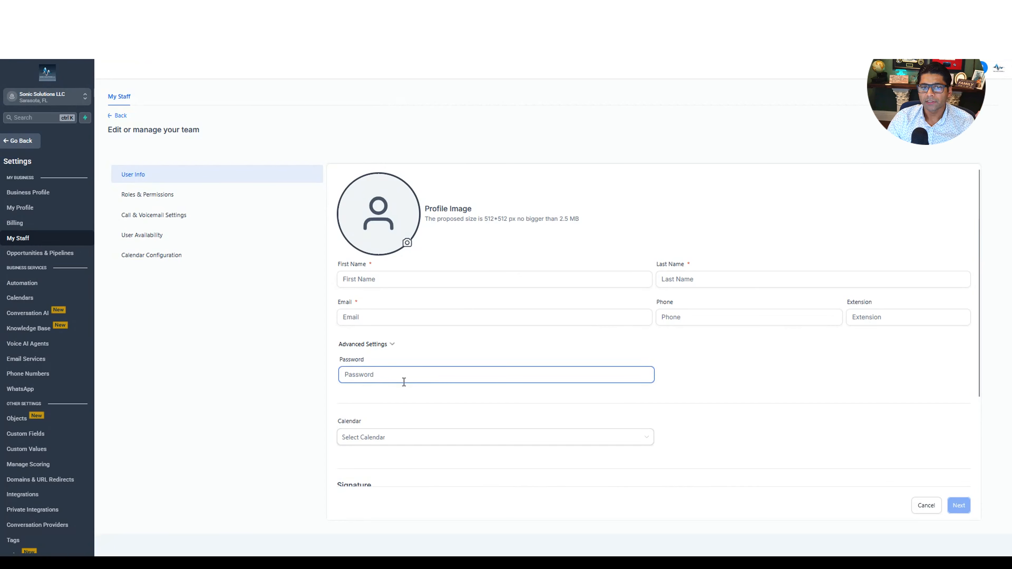
left_click(389, 352)
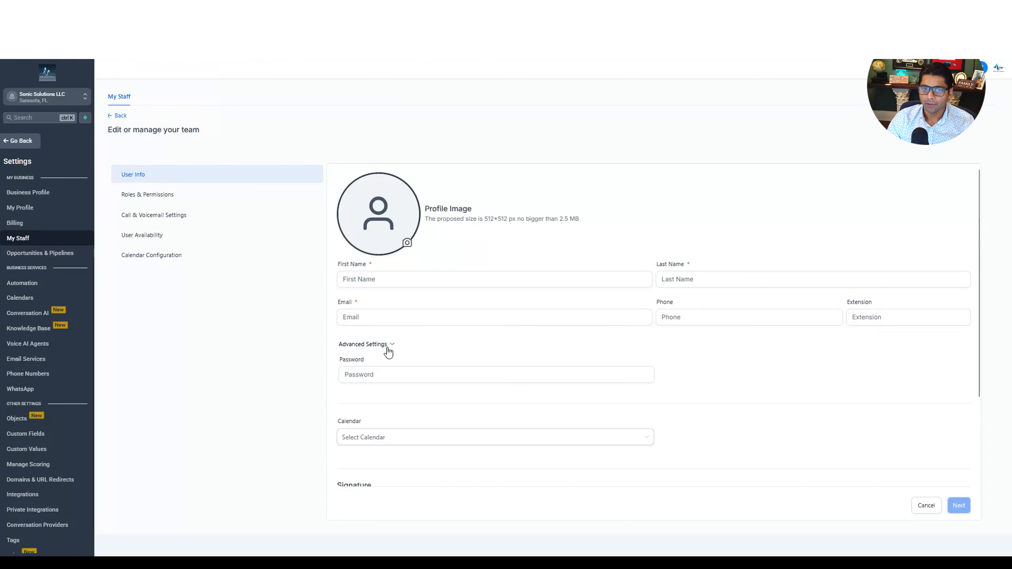
left_click(389, 352)
- Review the calendar choices and the email signature section in the new team member's user info
scroll(389, 352, "down", 3)
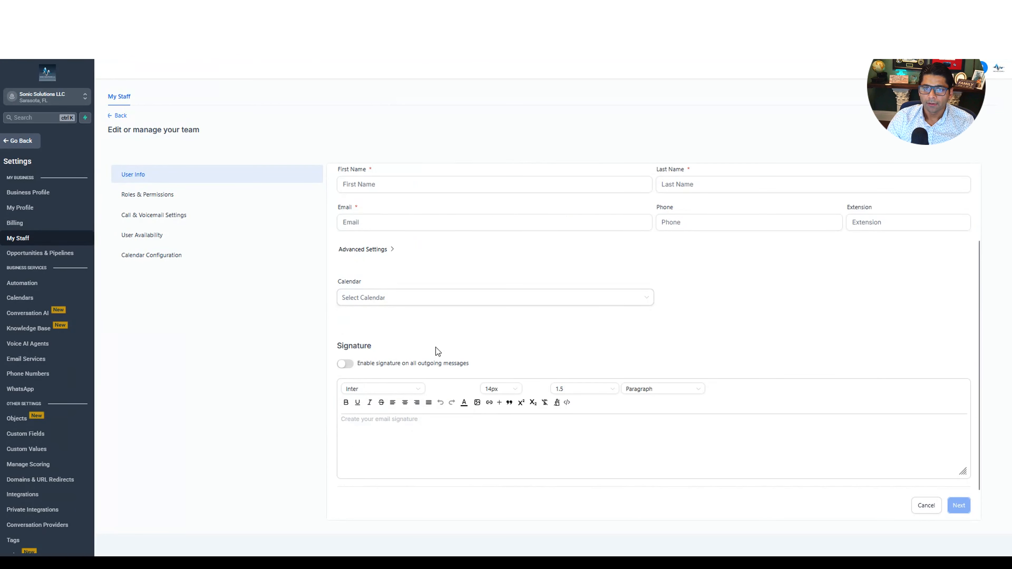
left_click(572, 305)
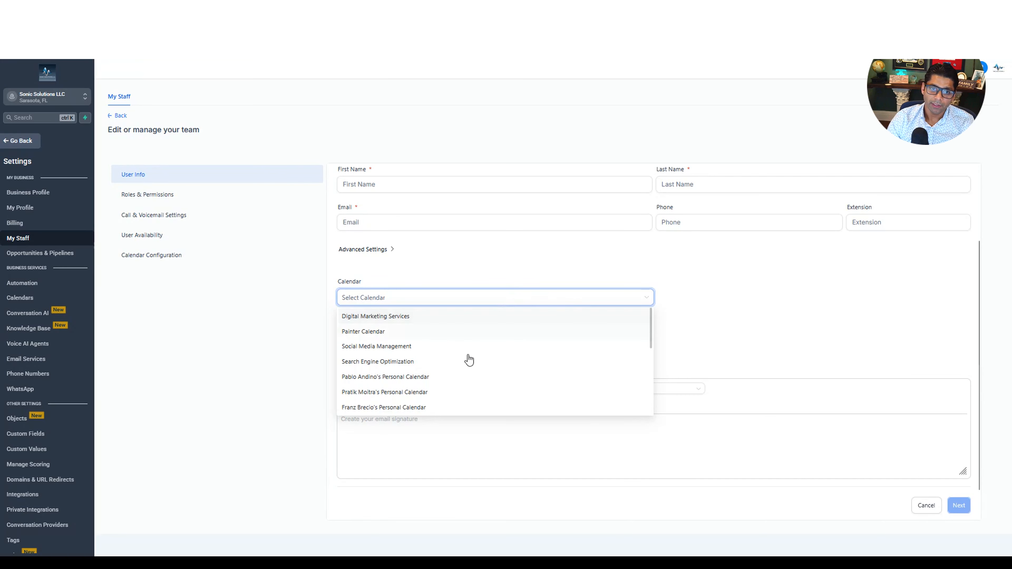
left_click(760, 307)
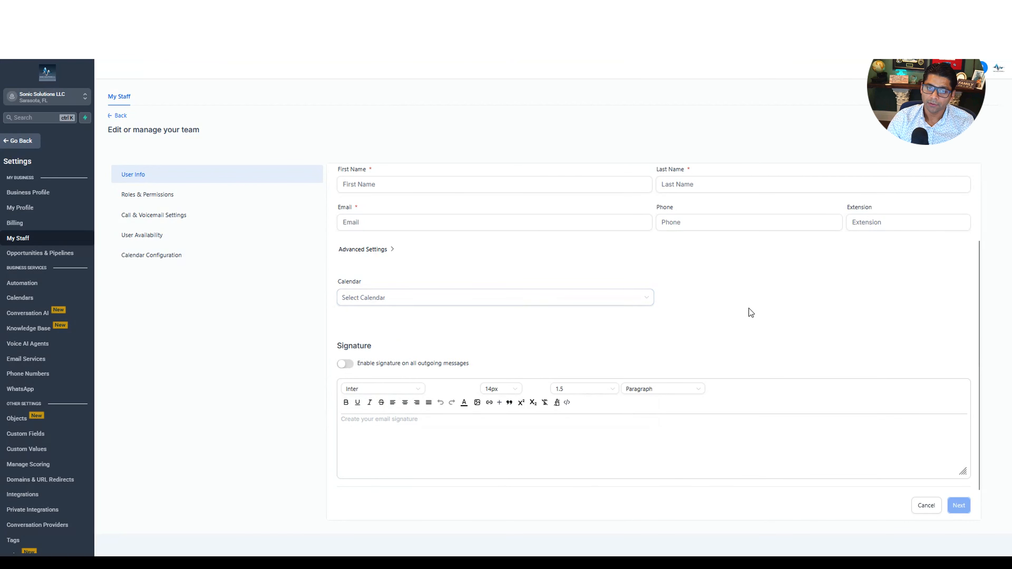
scroll(633, 363, "down", 1)
left_click(443, 404)
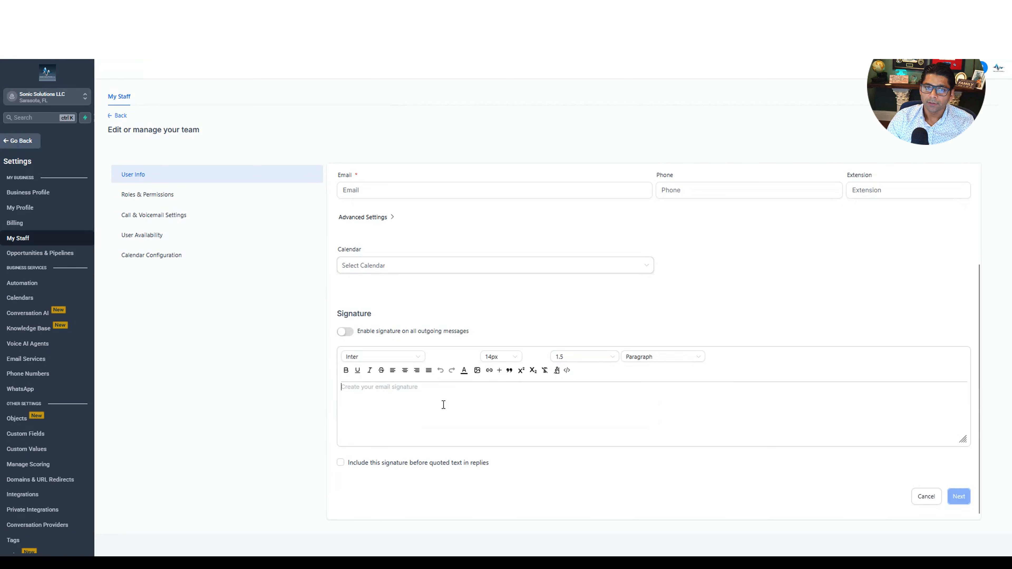
scroll(332, 481, "down", 1)
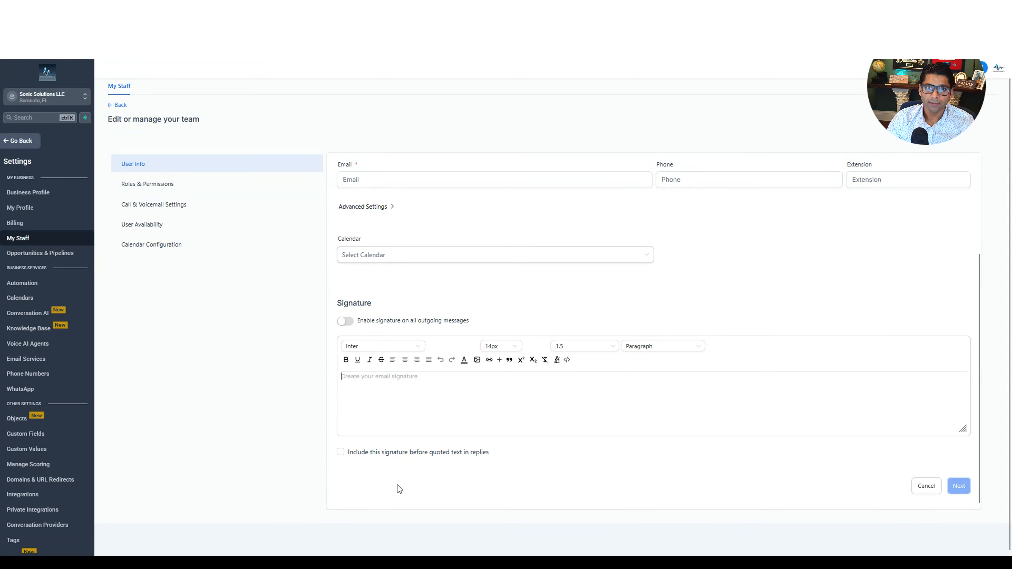
scroll(395, 488, "up", 4)
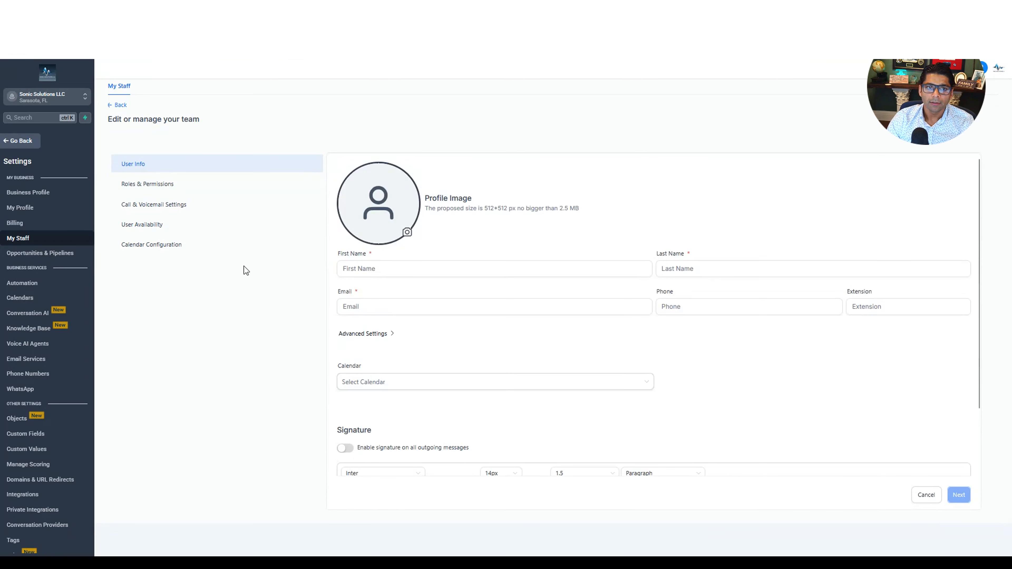
- Open the new team member's Roles & Permissions and skim the permission groups from AI Agents to Marketing
left_click(159, 187)
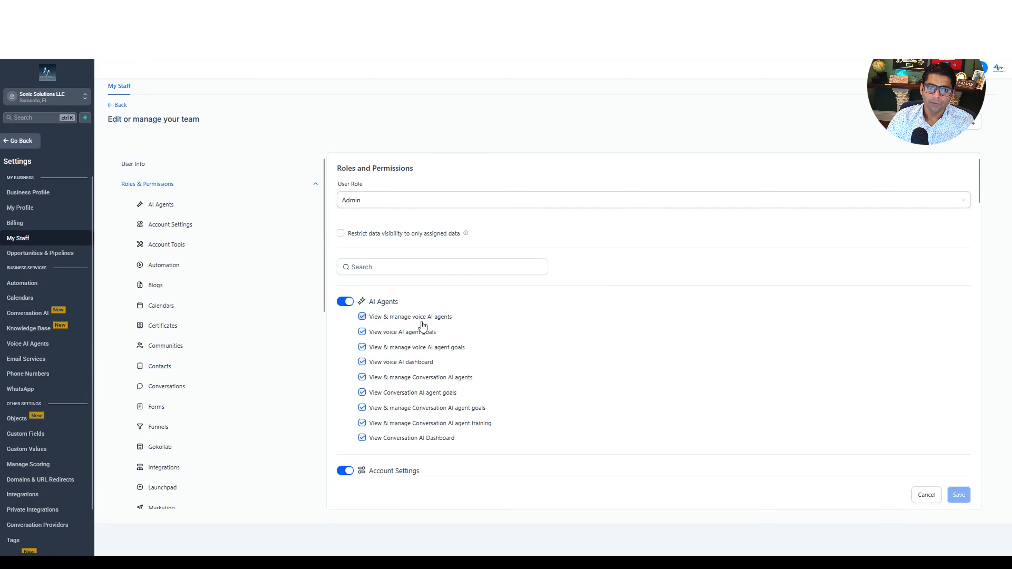
scroll(418, 369, "down", 15)
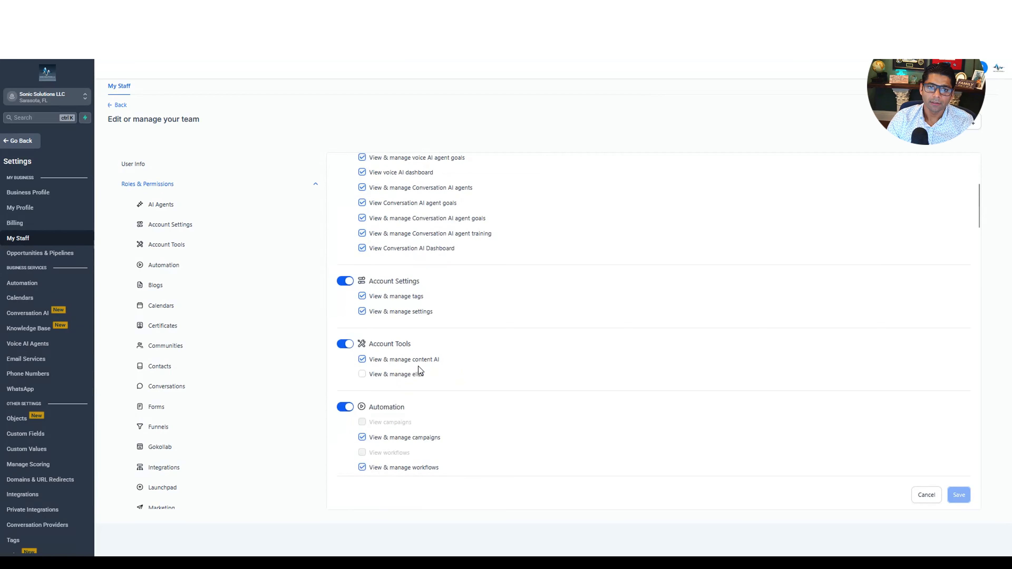
scroll(418, 369, "down", 15)
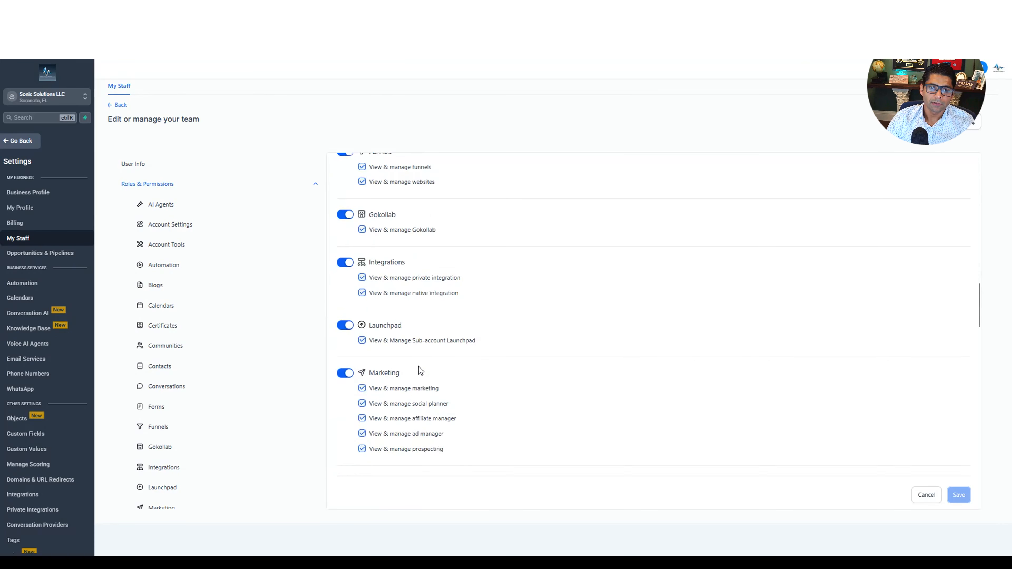
scroll(418, 367, "up", 20)
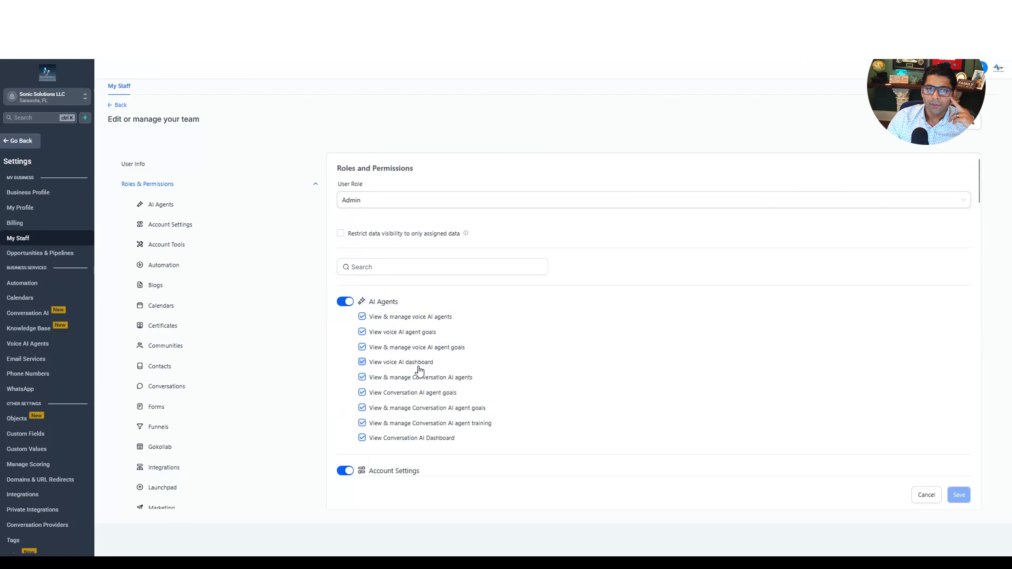
- Check the available user roles, keep Admin, and review the full permission list through to WordPress
left_click(525, 202)
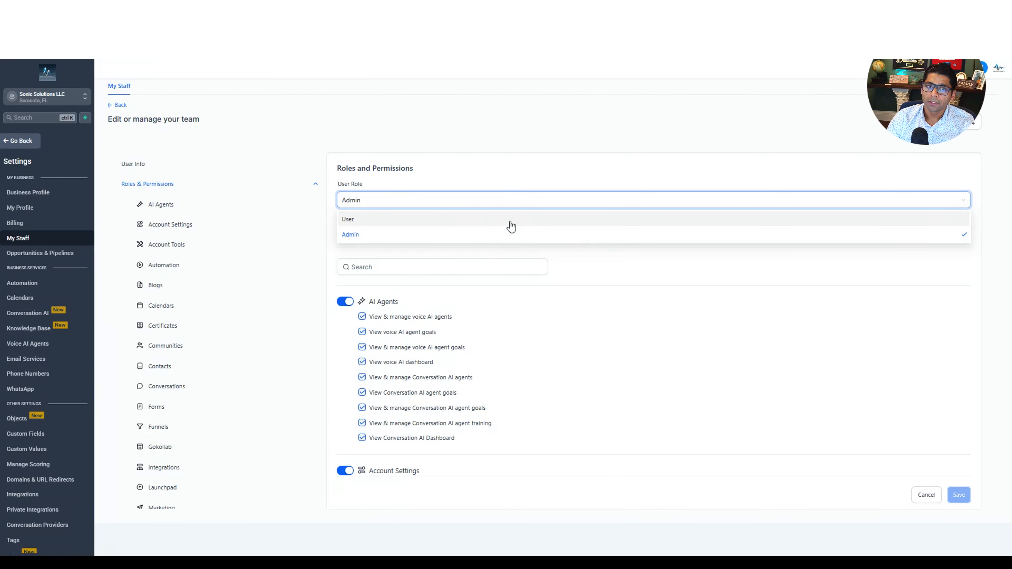
left_click(604, 293)
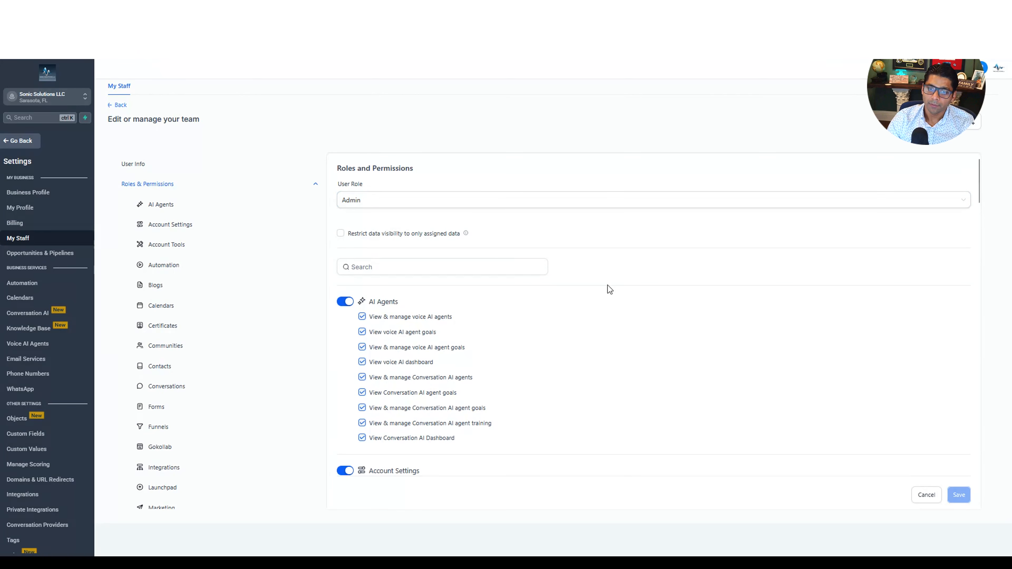
scroll(629, 343, "down", 10)
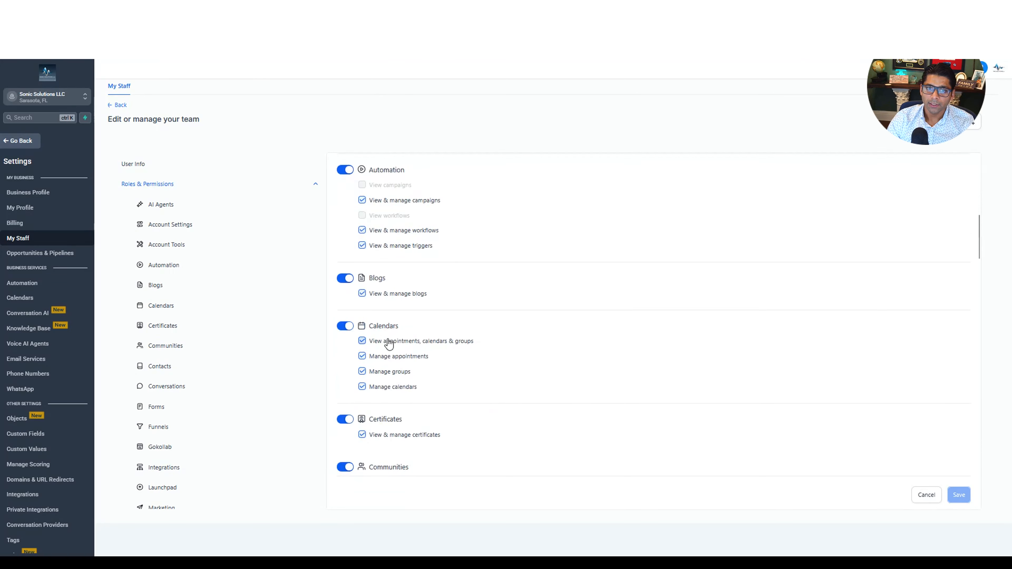
scroll(389, 343, "down", 15)
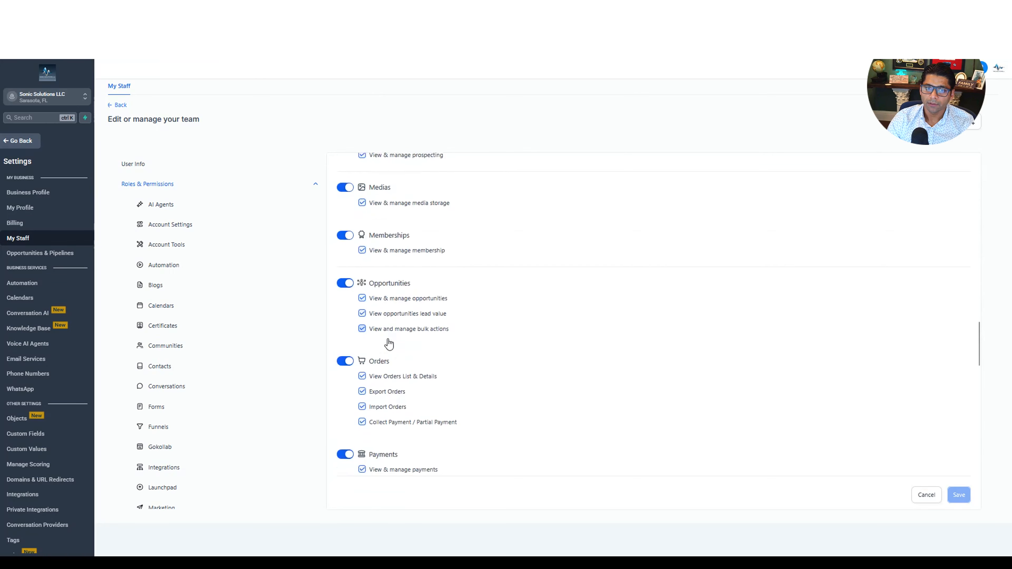
scroll(390, 343, "down", 15)
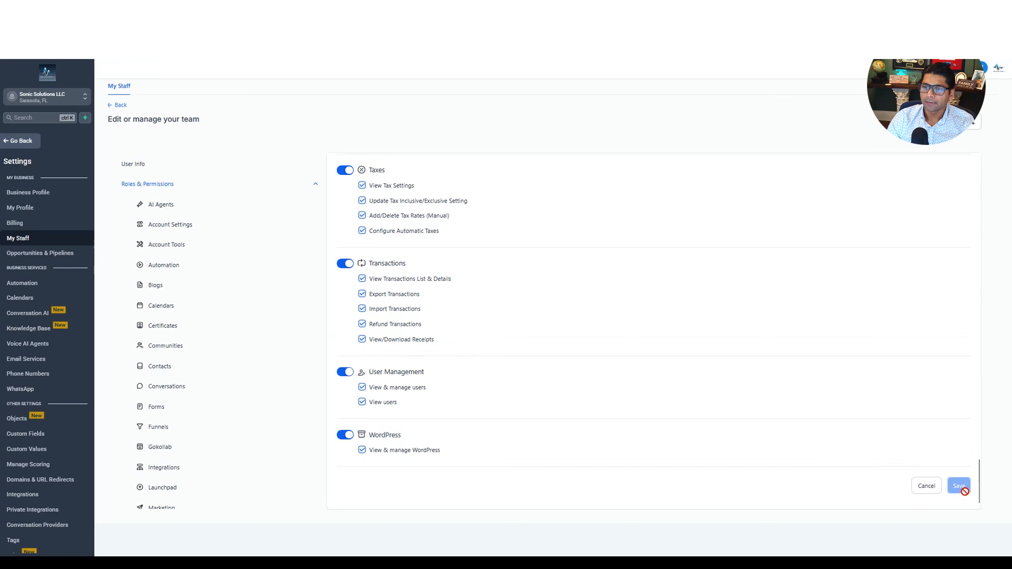
- Leave the new team member form and review an existing staff member's Call & Voicemail Settings and weekly User Availability hours
left_click(927, 492)
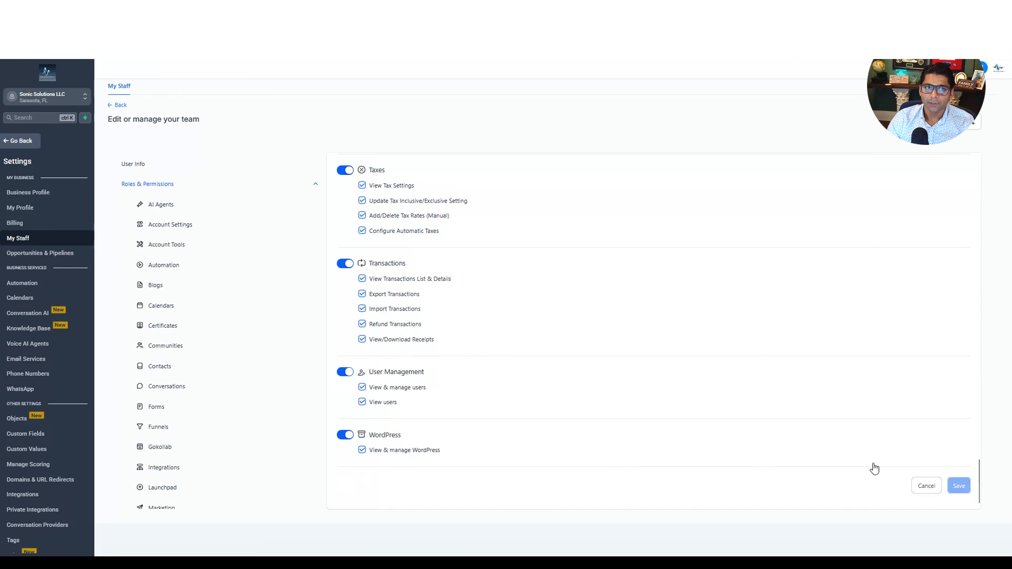
left_click(183, 212)
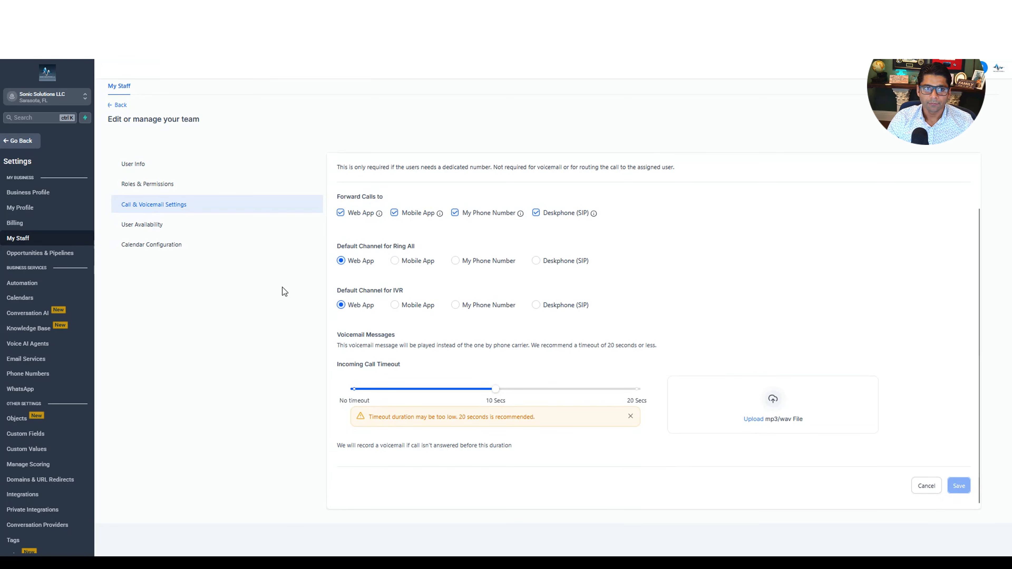
left_click(144, 226)
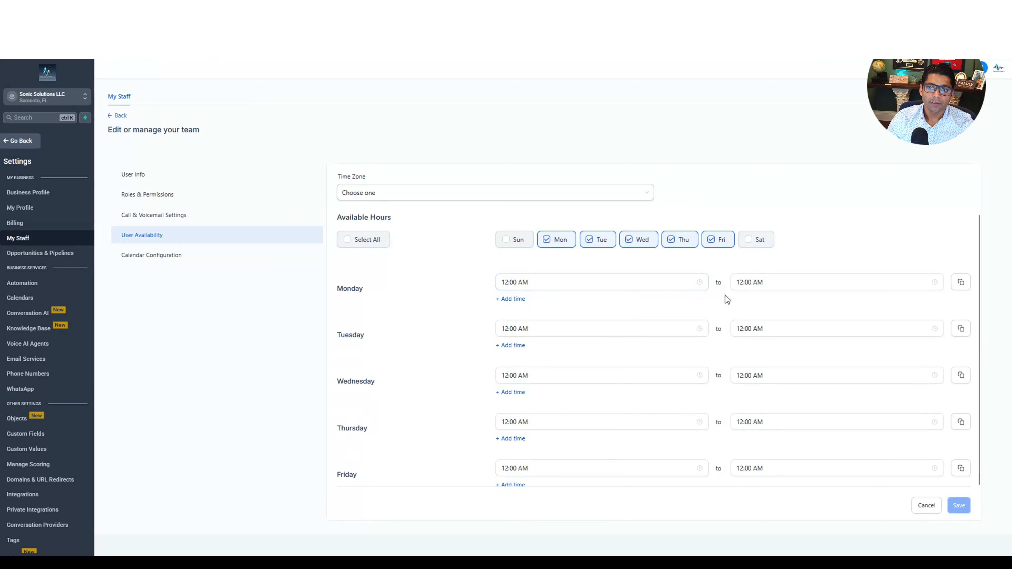
scroll(740, 457, "down", 1)
scroll(740, 456, "down", 1)
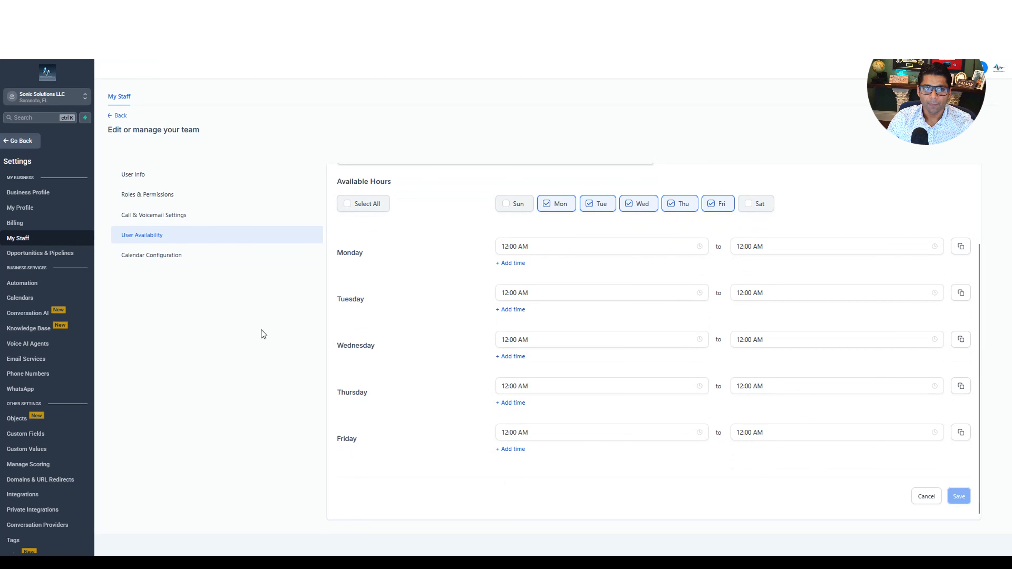
- Review the staff member's Calendar Configuration, including linked and conflict calendars, private mode and the Video Conferencing connection
left_click(164, 258)
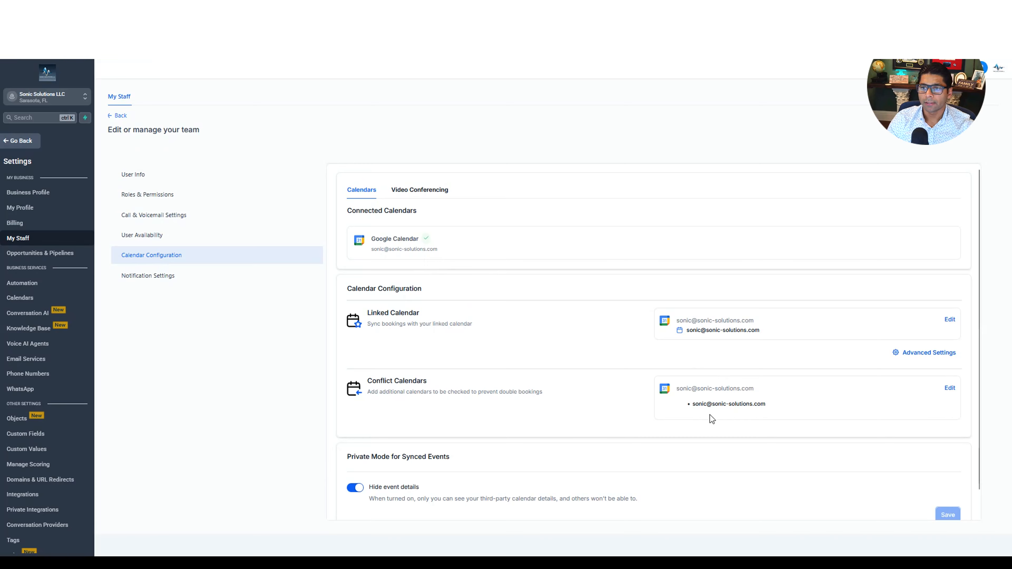
scroll(678, 390, "down", 1)
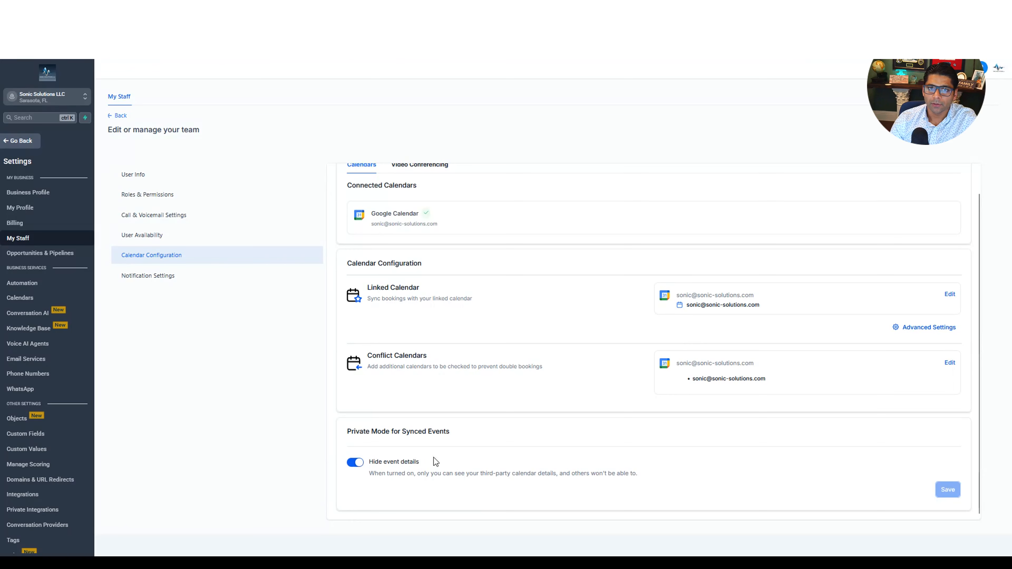
scroll(458, 462, "up", 1)
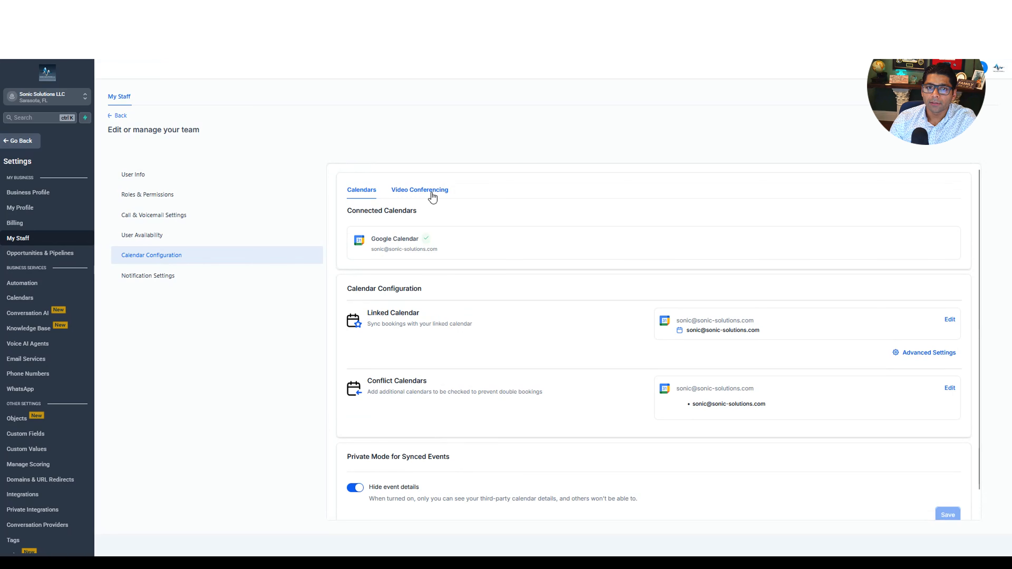
left_click(432, 197)
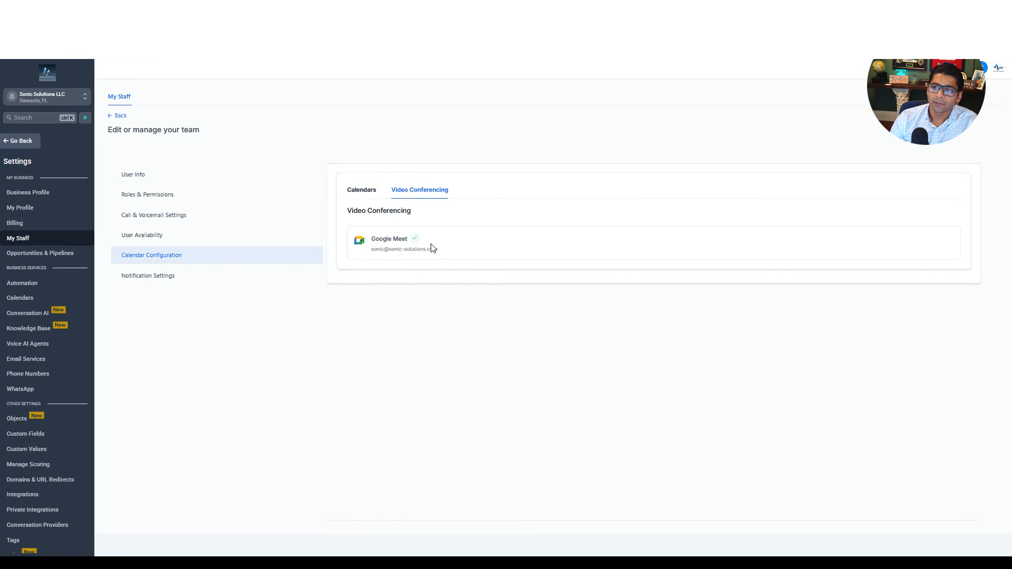
- Look through the staff member's Notification Settings for in-app, email and SMS alerts
left_click(149, 280)
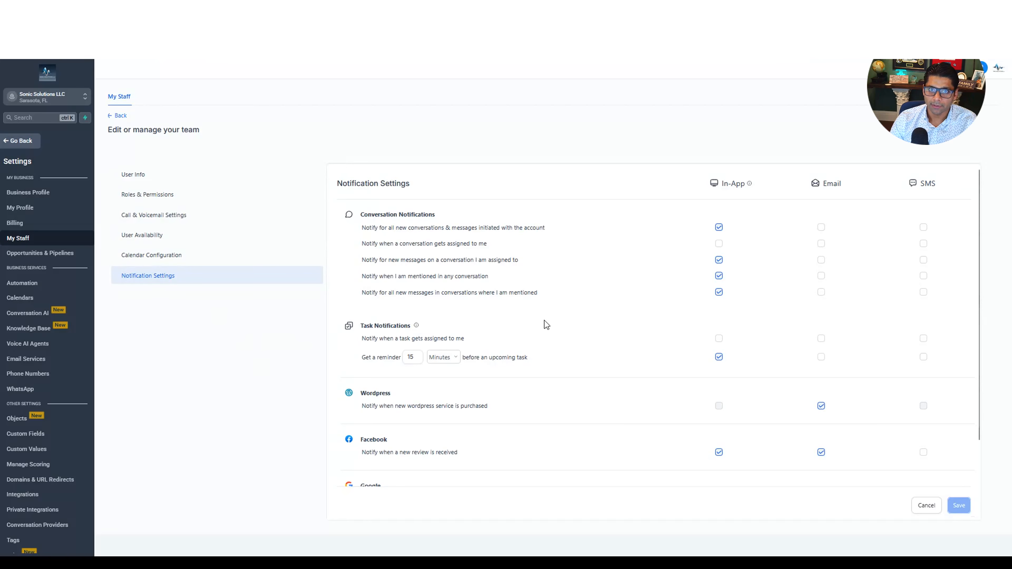
scroll(544, 321, "down", 2)
scroll(696, 382, "down", 2)
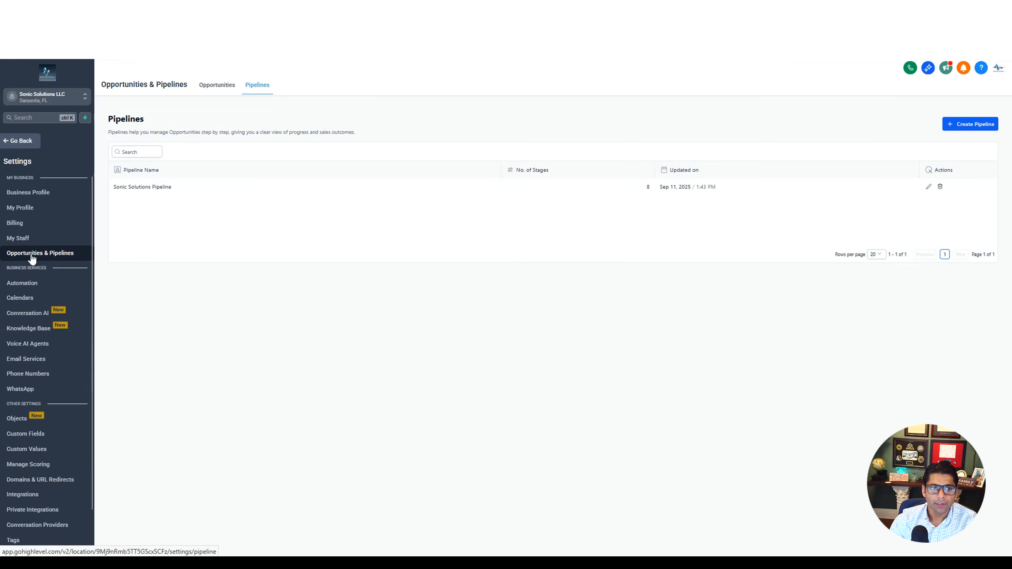
- In Opportunities & Pipelines, review the opportunity owner settings and the stages of the Sonic Solutions Pipeline without changing them
left_click(220, 85)
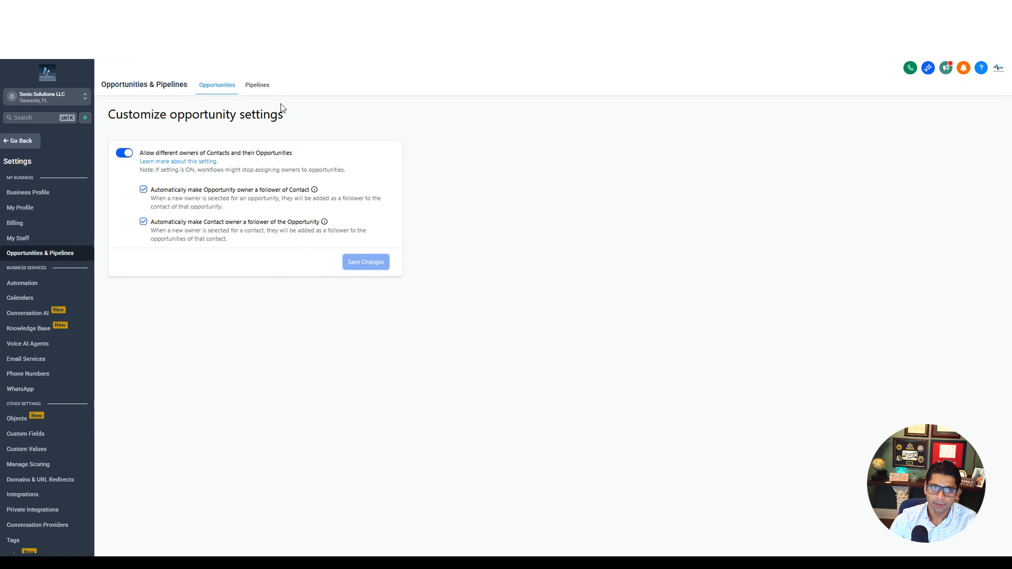
left_click(261, 91)
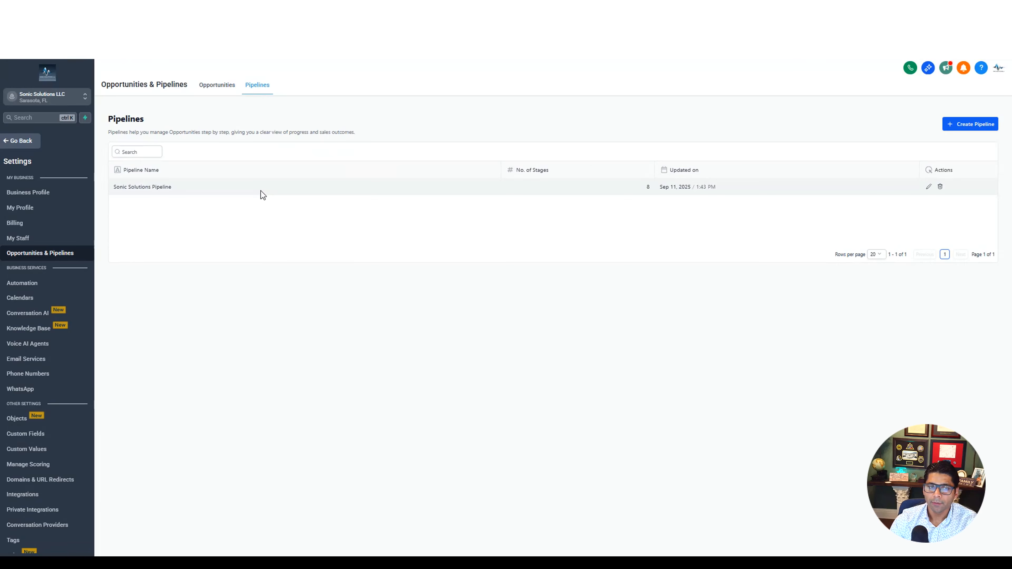
left_click(929, 187)
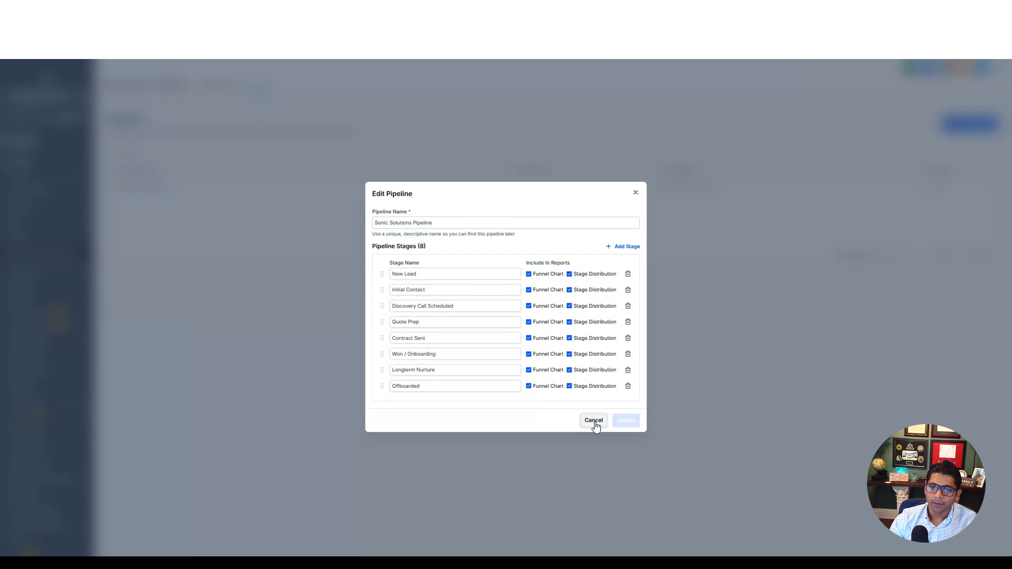
left_click(587, 423)
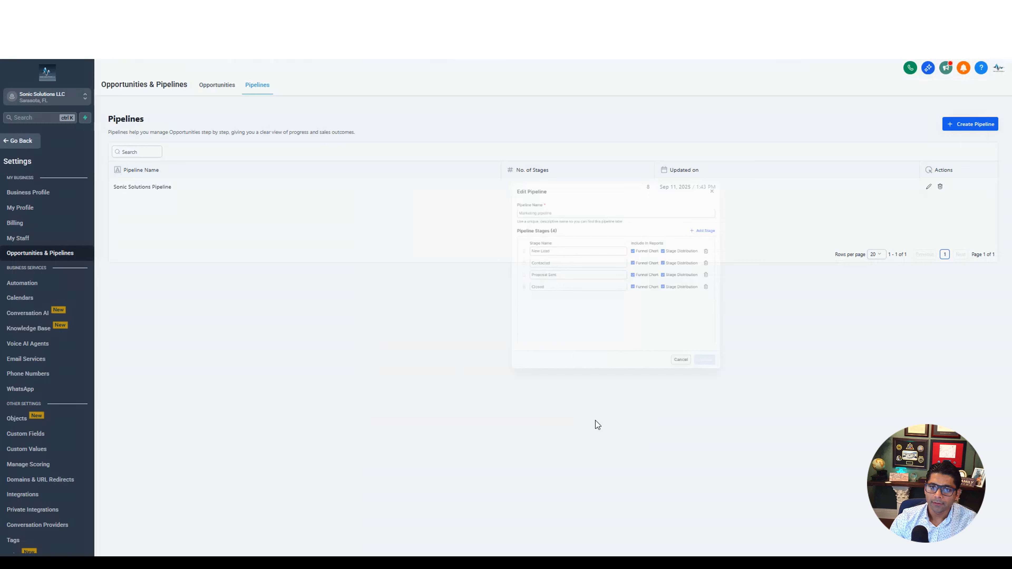
- Inspect the default stages in the Create Pipeline form and close it without creating a pipeline
left_click(981, 127)
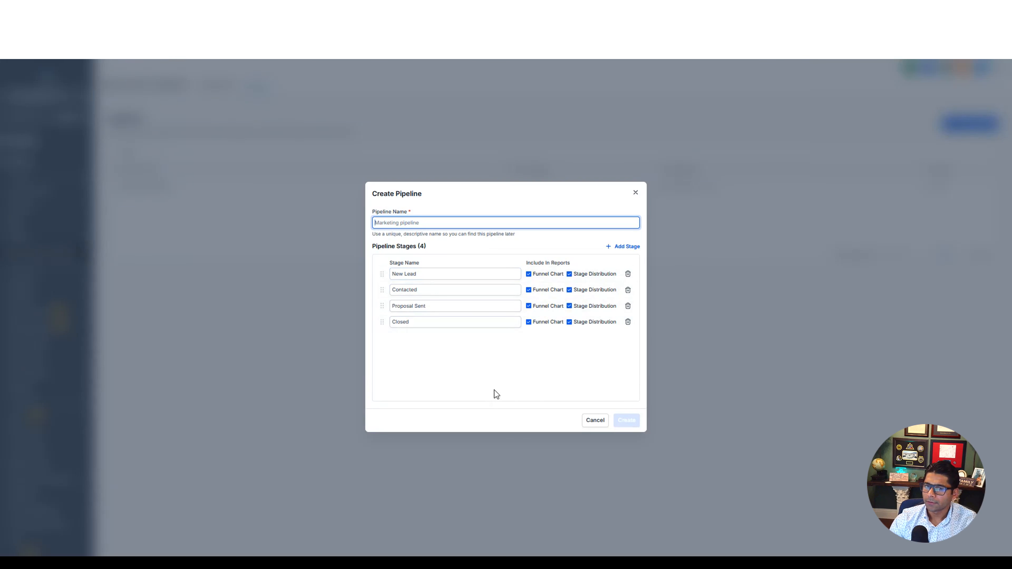
left_click(595, 421)
left_click(596, 420)
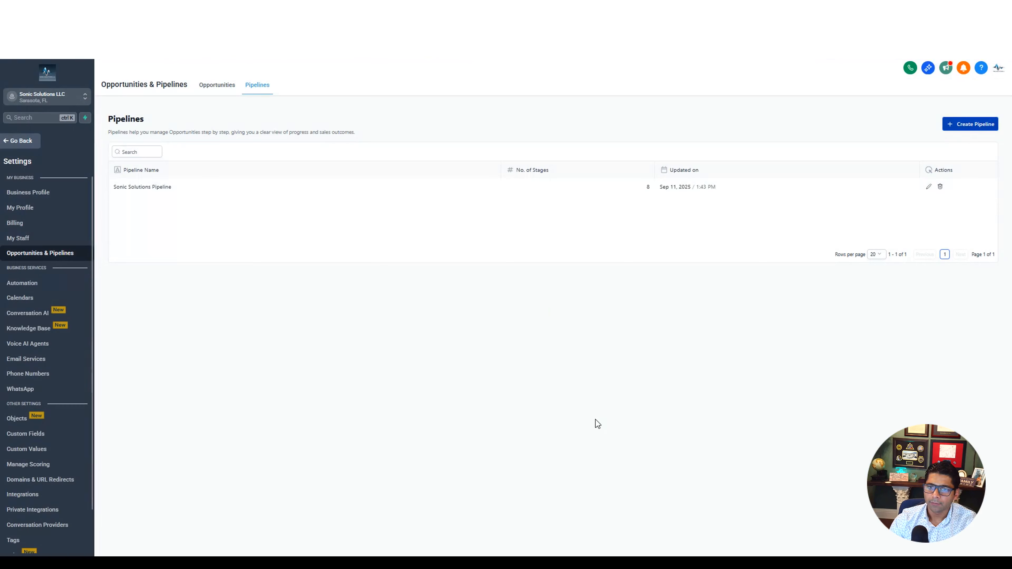
- Leave Settings and review the Opportunities board, the Sonic Solutions Pipeline's stages and the Bulk Actions page
left_click(18, 144)
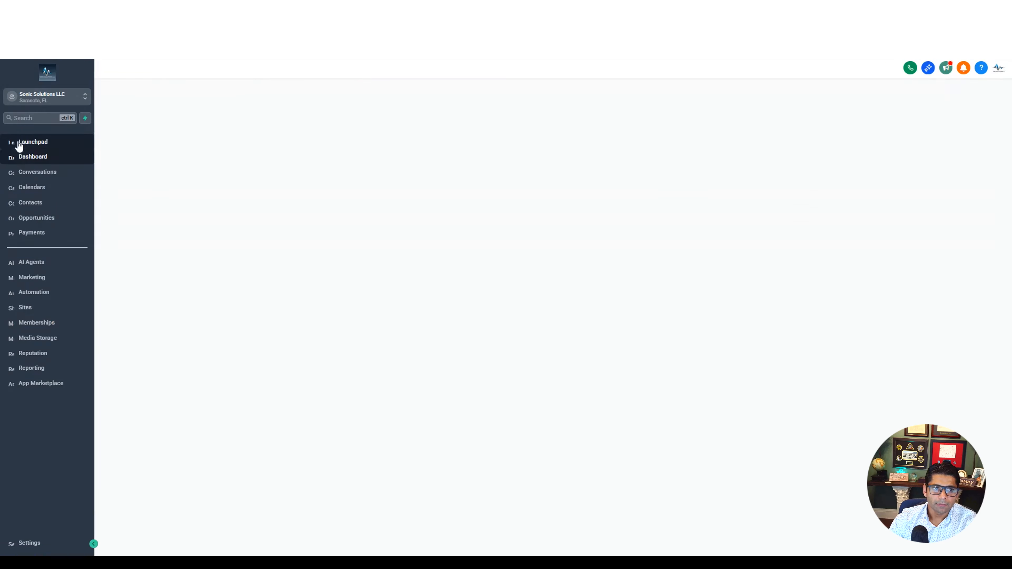
left_click(37, 219)
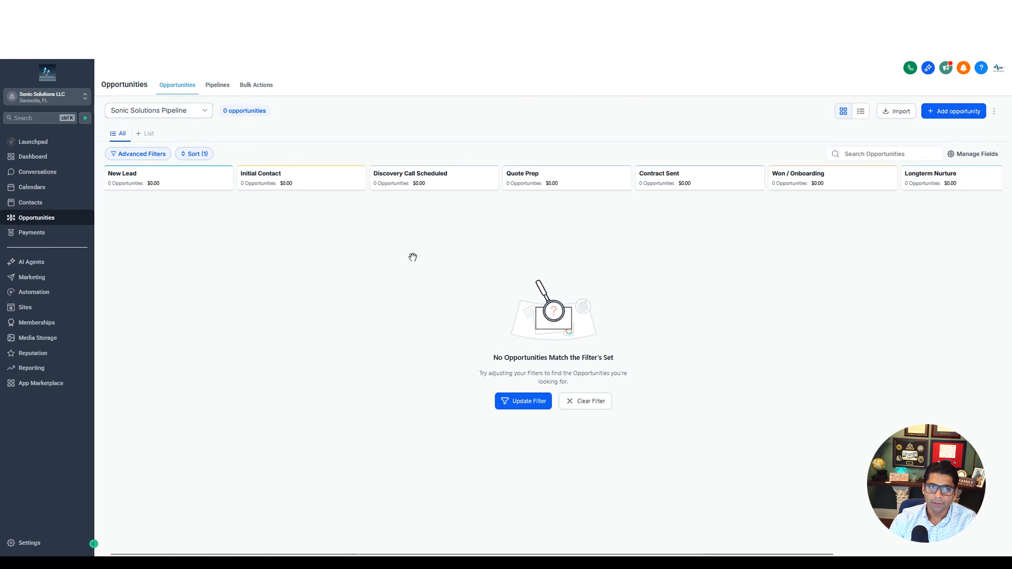
left_click(217, 91)
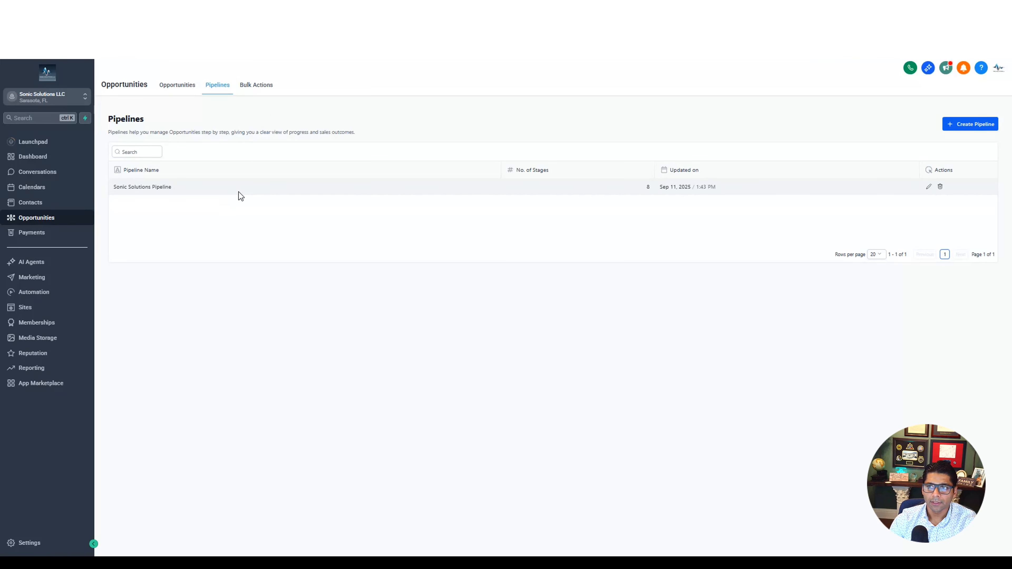
left_click(928, 187)
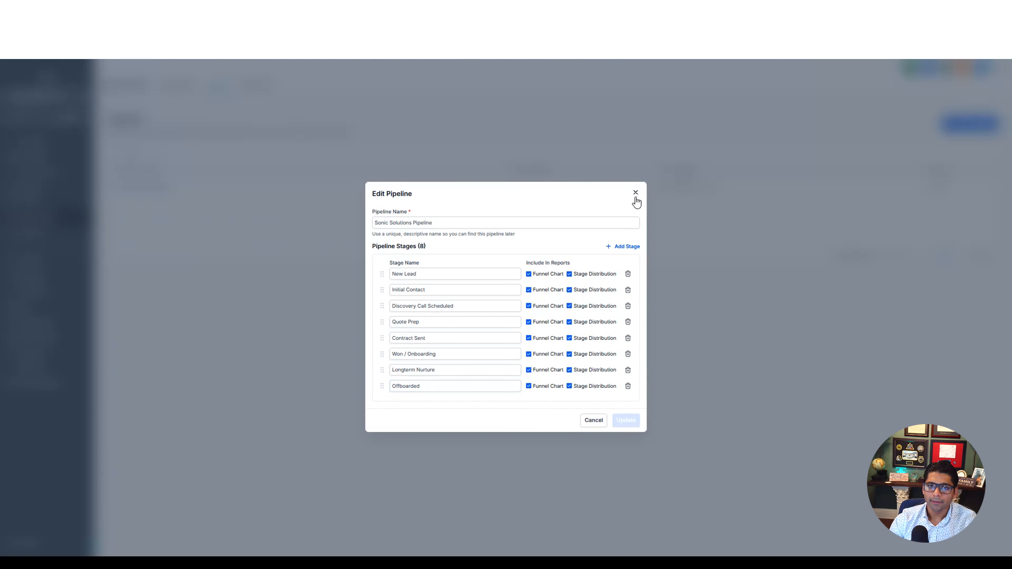
left_click(636, 193)
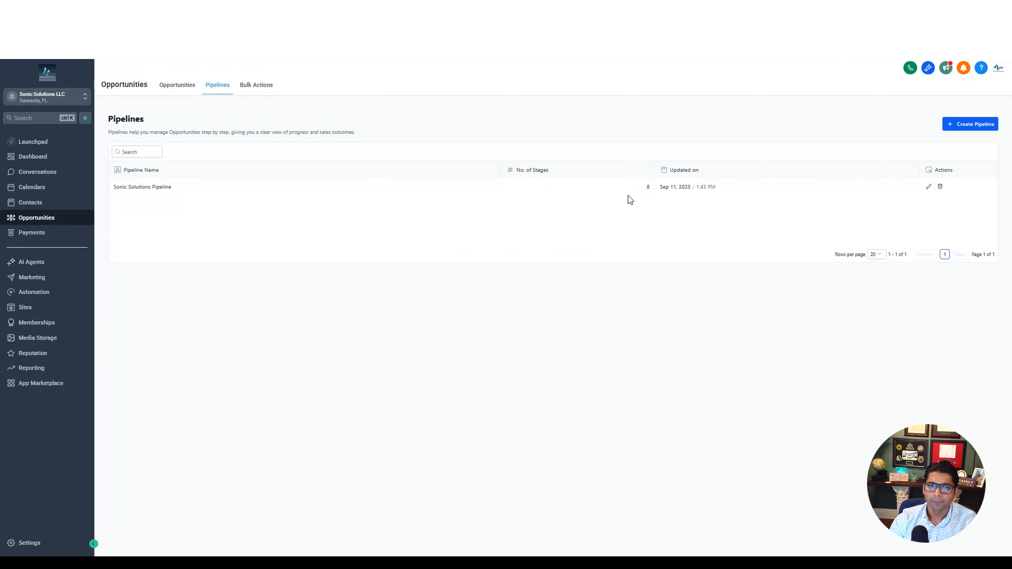
left_click(263, 87)
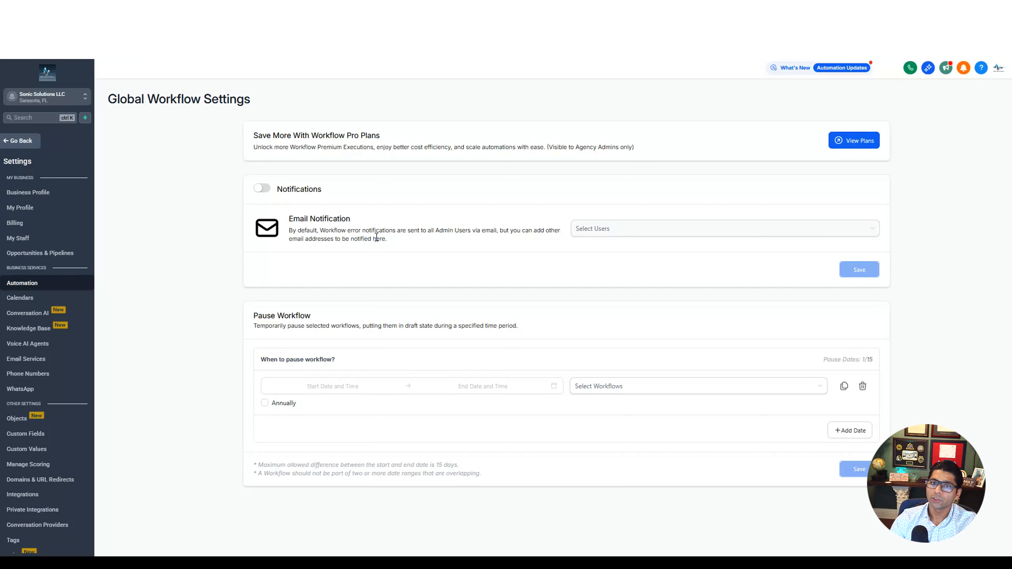
- Turn on Notifications in the Global Workflow Settings and check the user selection for email notifications
left_click(260, 191)
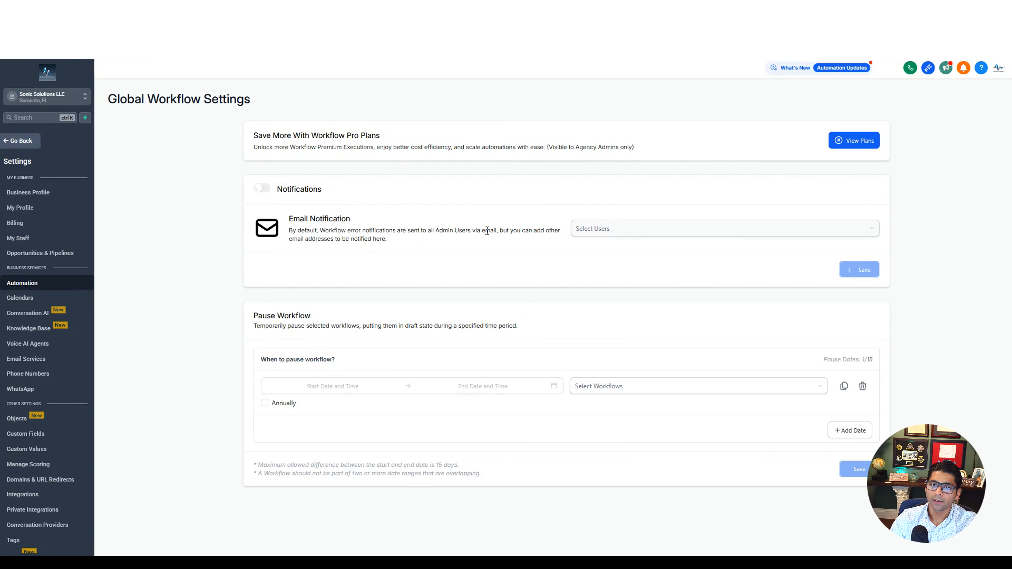
left_click(700, 234)
left_click(538, 245)
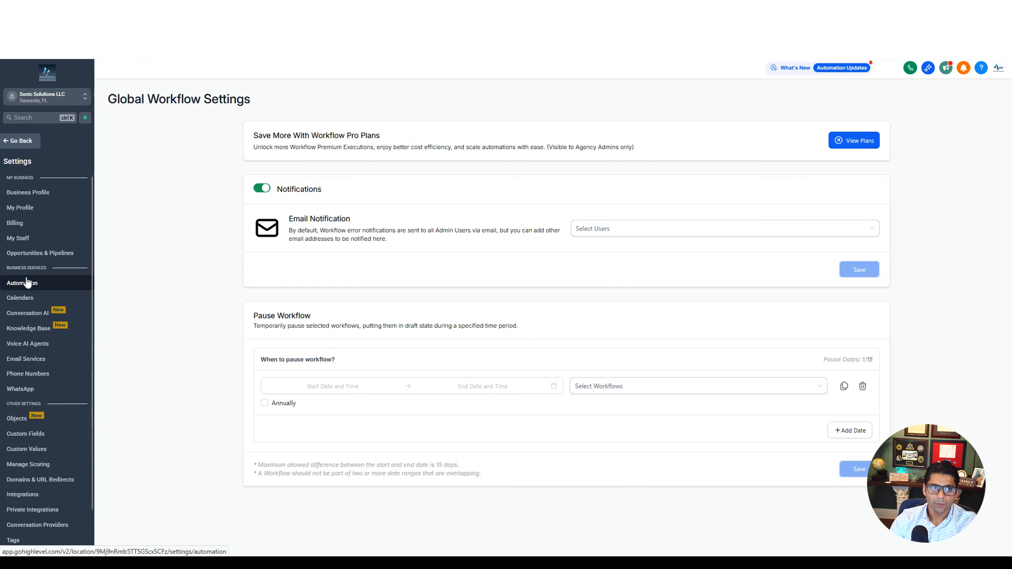
- Open the "2. Appointment Confirmation + Reminders" workflow from the Marketing Workflows folder and examine its trigger and reminder steps
left_click(19, 140)
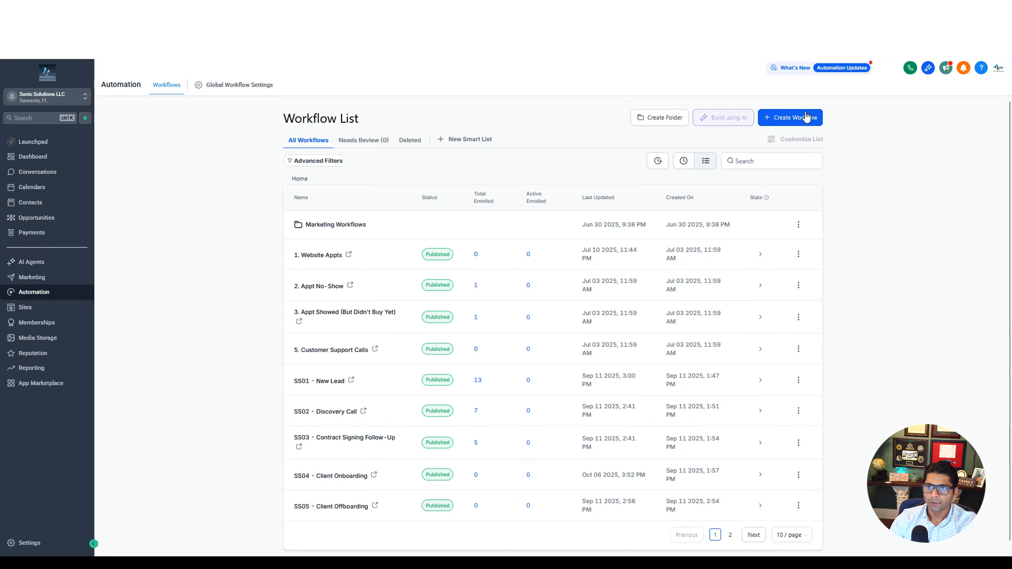
left_click(332, 226)
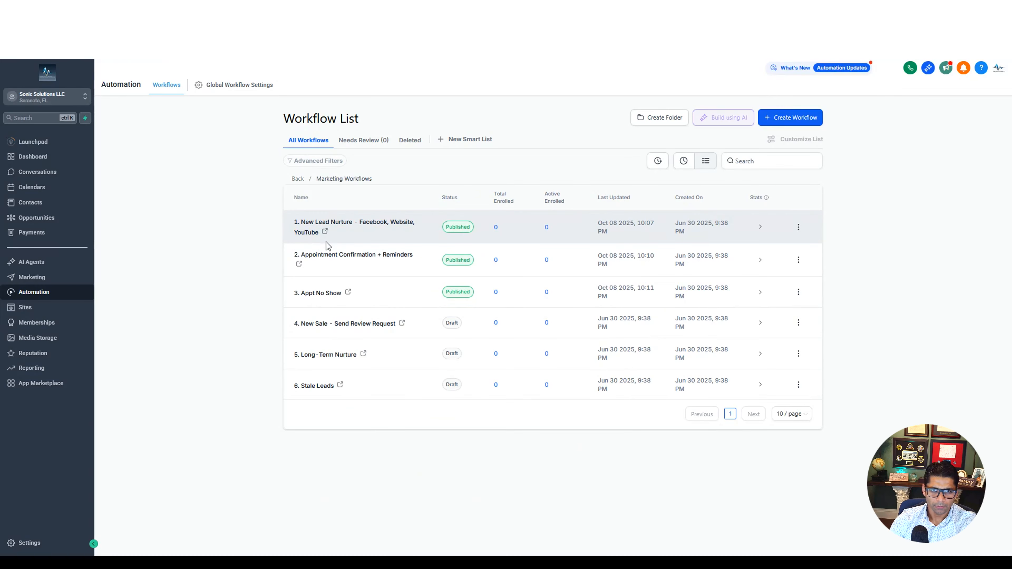
left_click(331, 256)
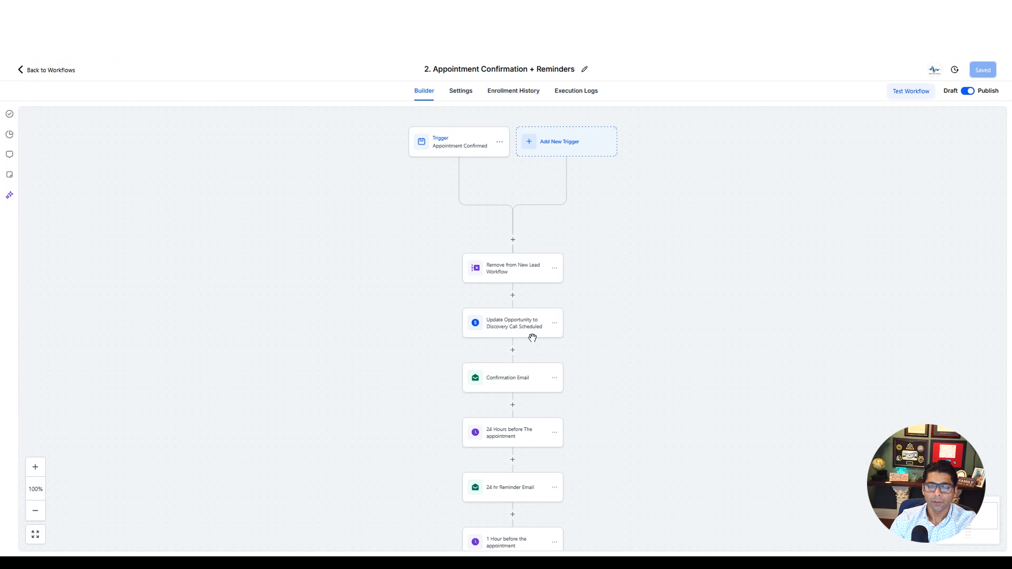
left_click_drag(640, 376, 618, 208)
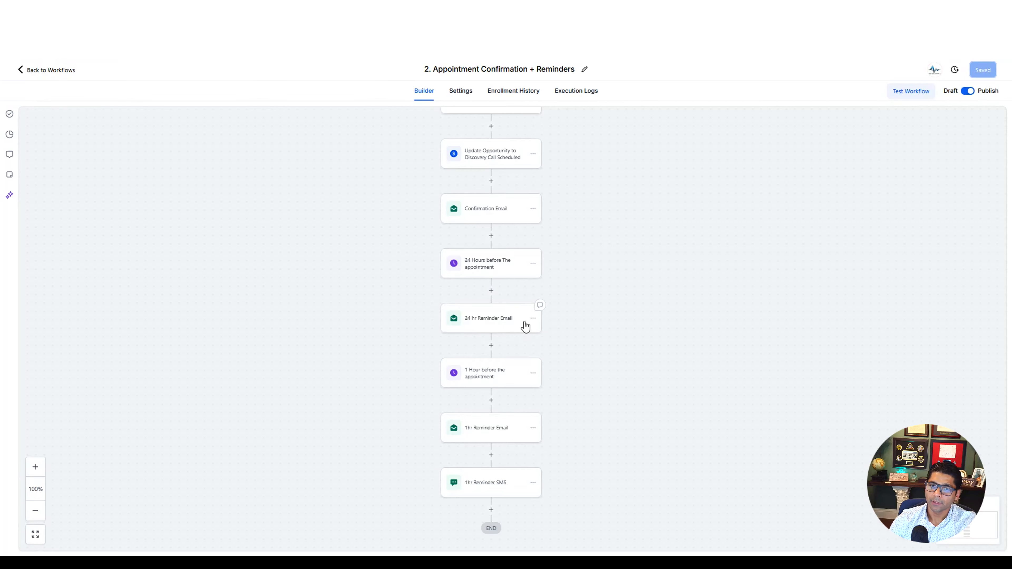
left_click_drag(624, 373, 599, 271)
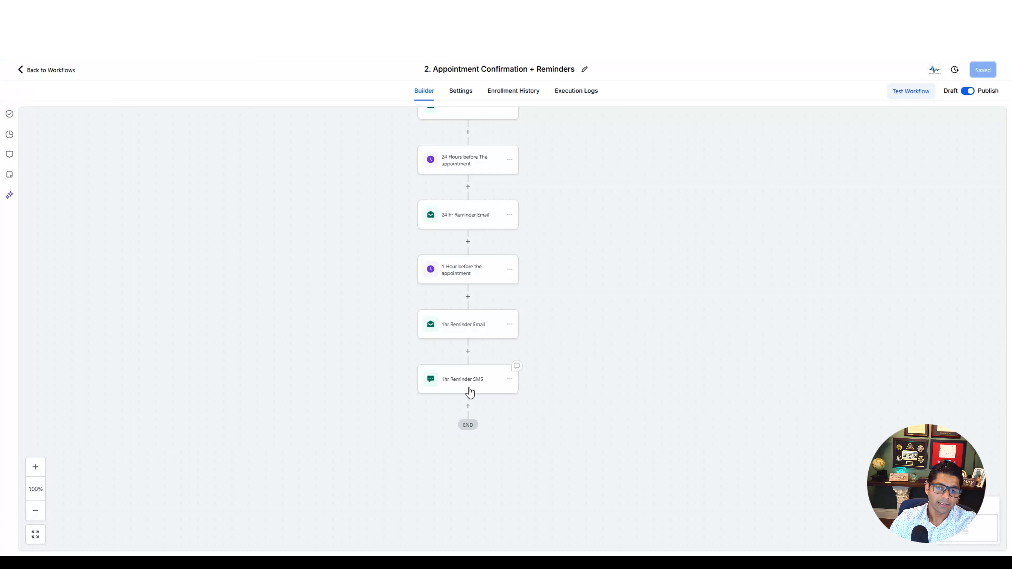
left_click_drag(622, 319, 635, 416)
left_click_drag(615, 318, 615, 427)
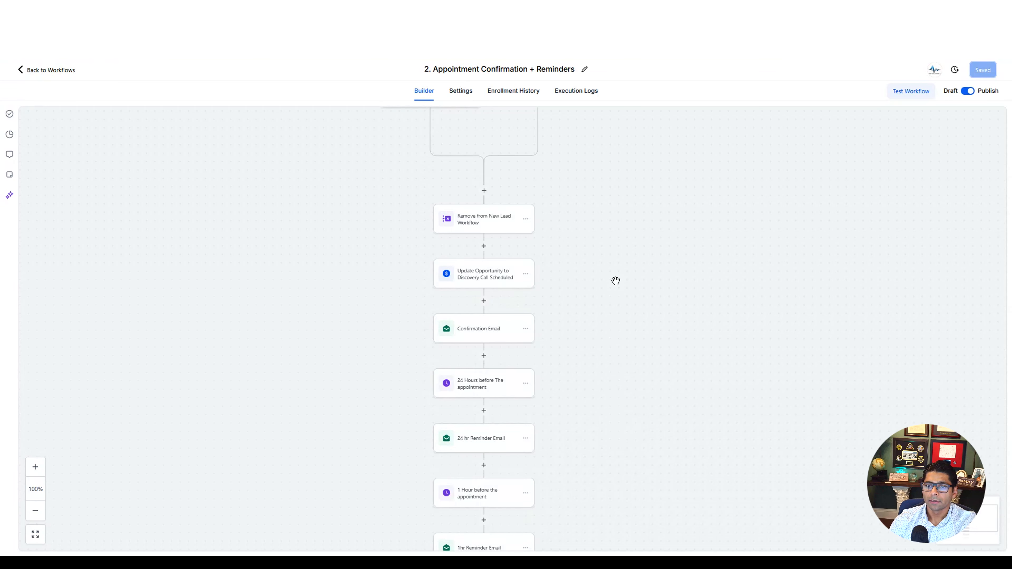
left_click_drag(614, 281, 622, 434)
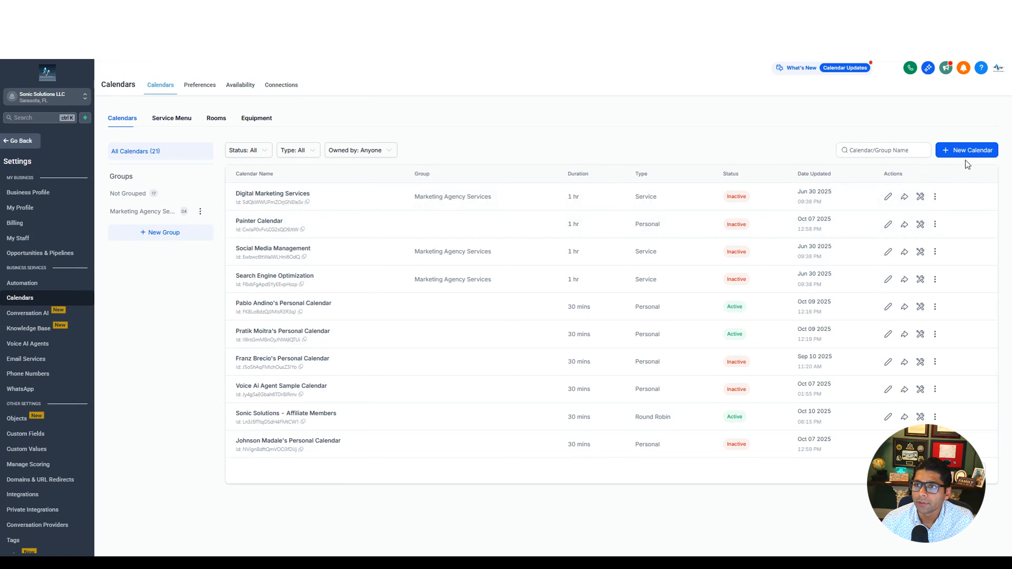
- Start a new Personal Booking calendar and enter customname as its custom URL
left_click(981, 155)
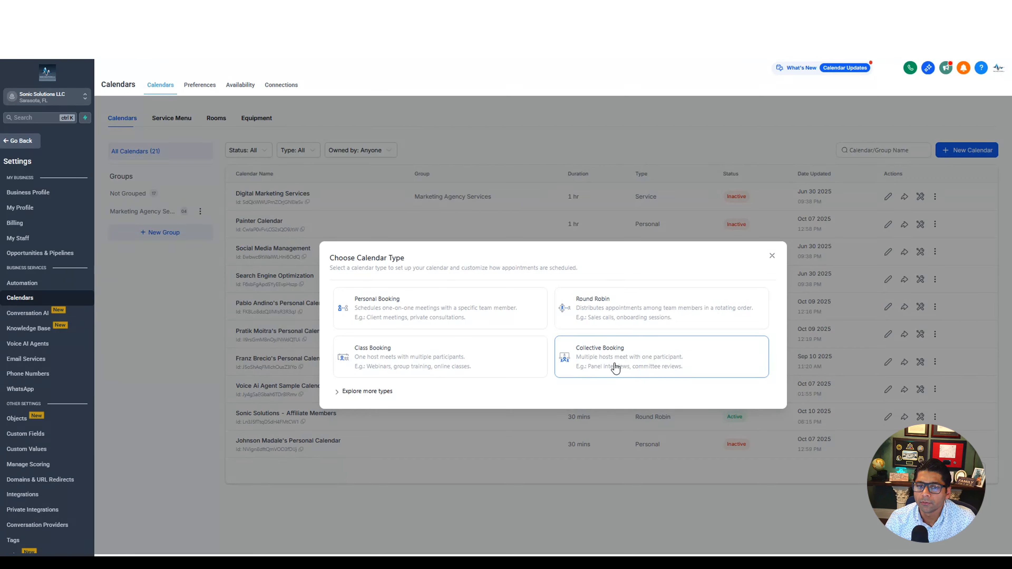
left_click(377, 311)
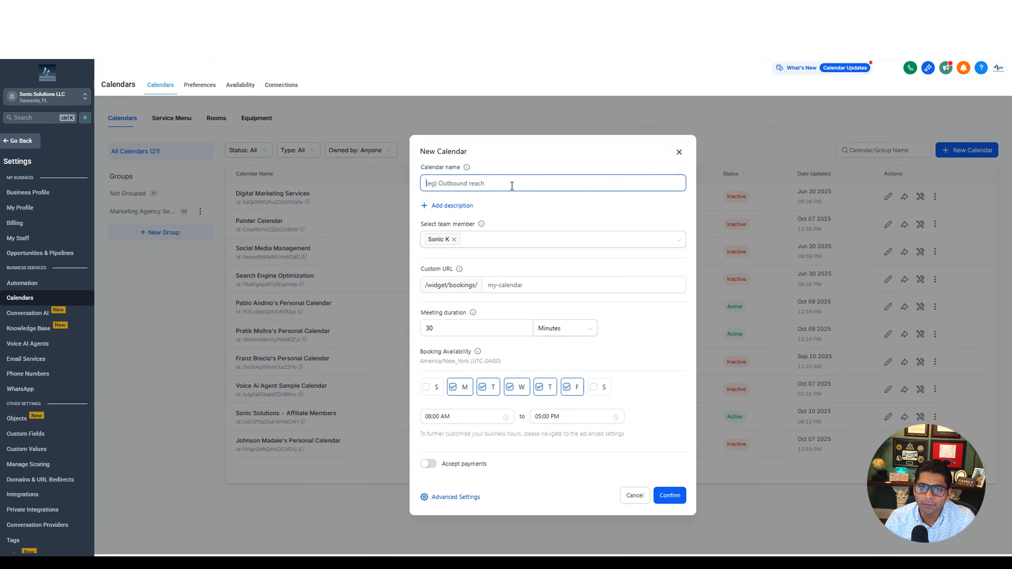
left_click(510, 184)
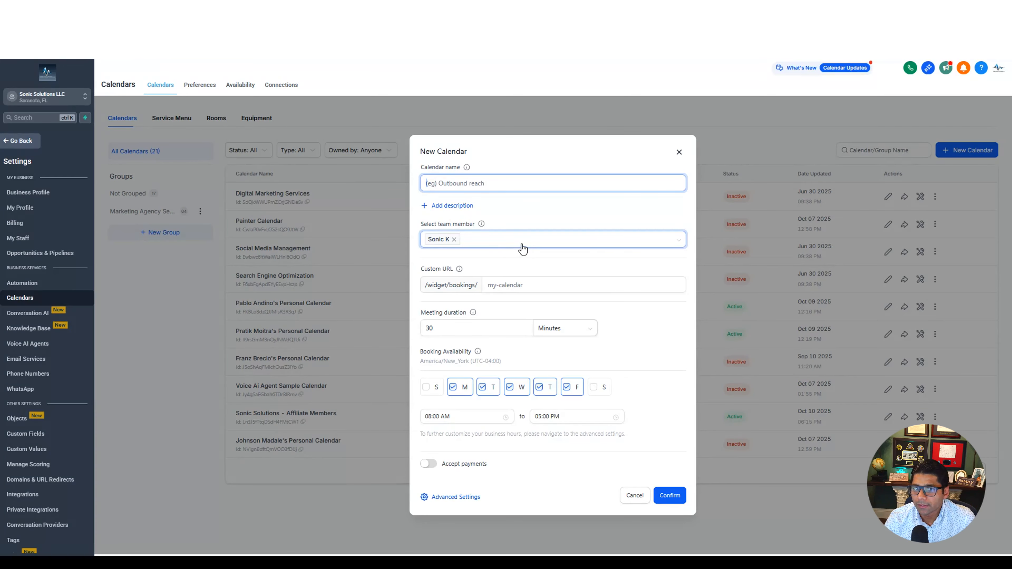
left_click(515, 286)
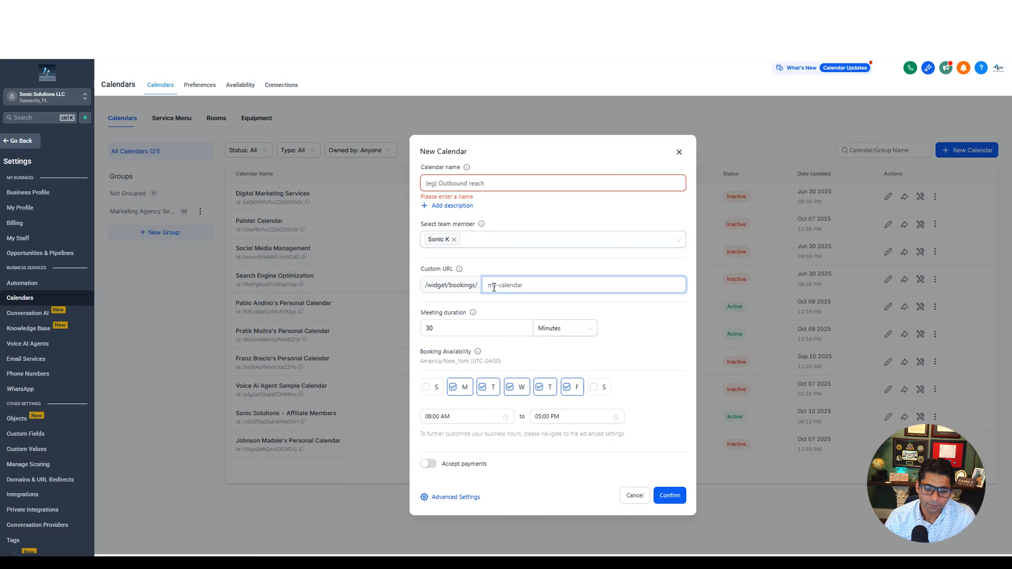
type("customname")
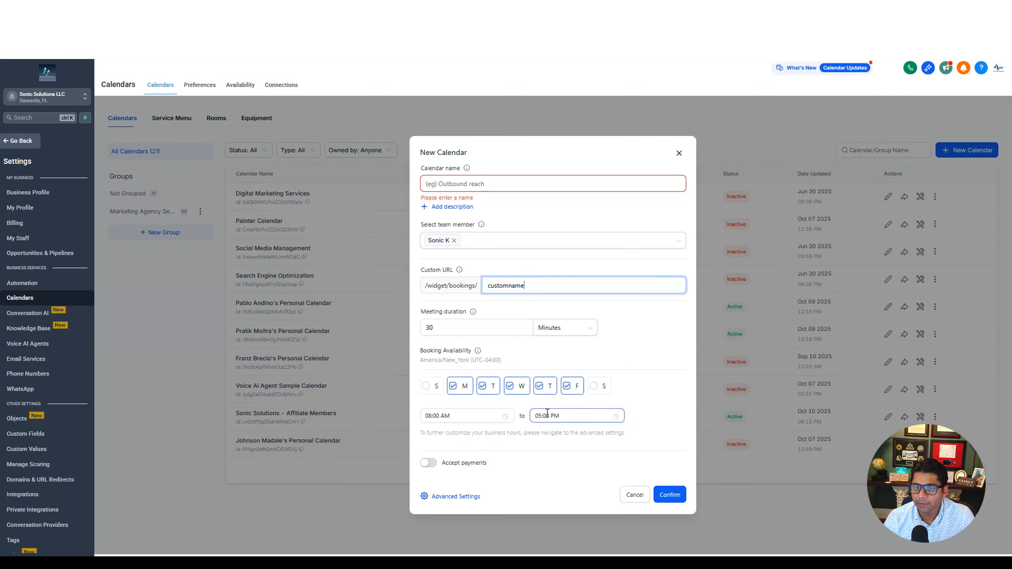
- Inspect the Accept payments options in the new calendar form, turn them back off and cancel the calendar
left_click(431, 463)
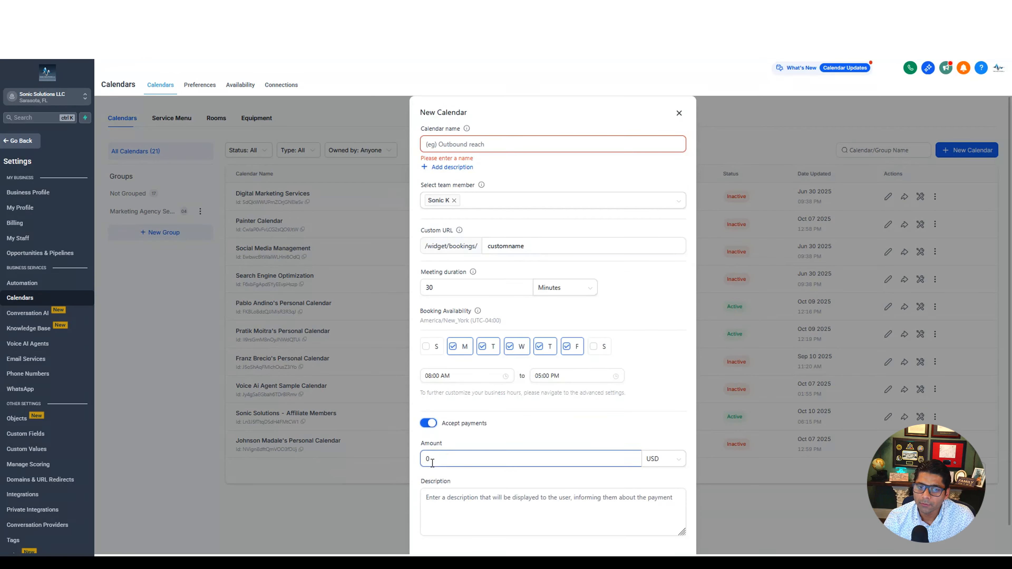
scroll(536, 450, "down", 1)
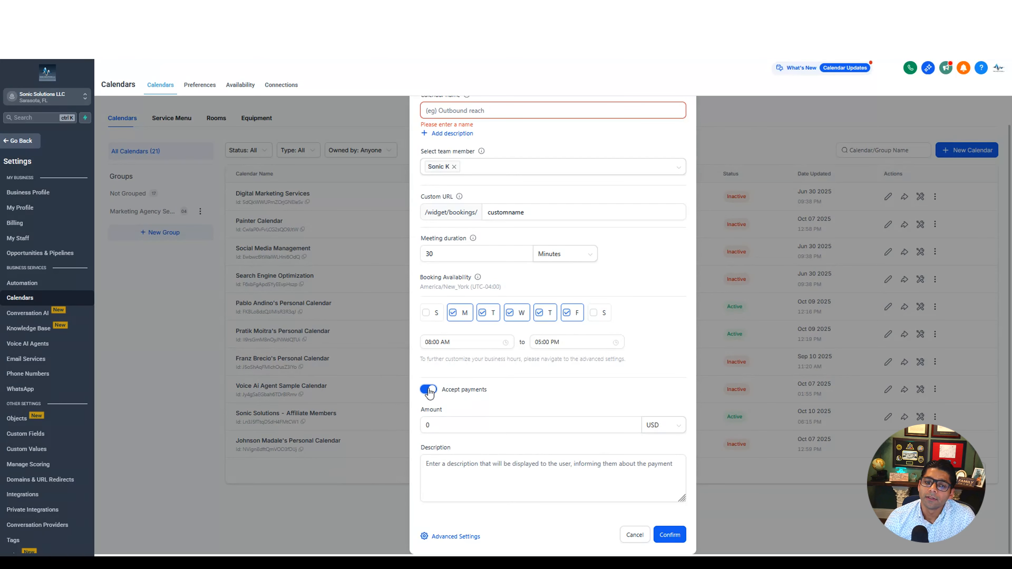
left_click(429, 391)
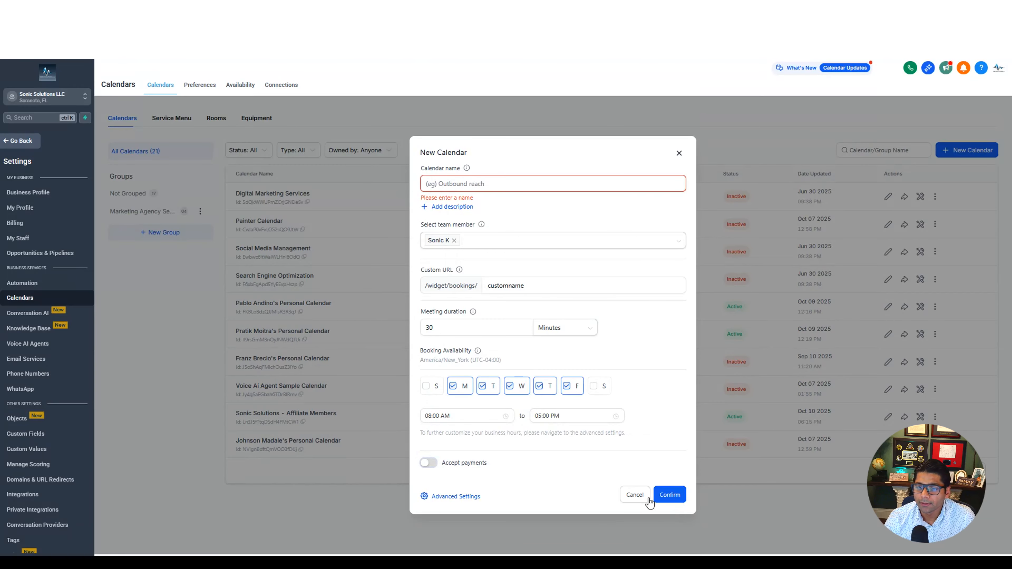
left_click(635, 496)
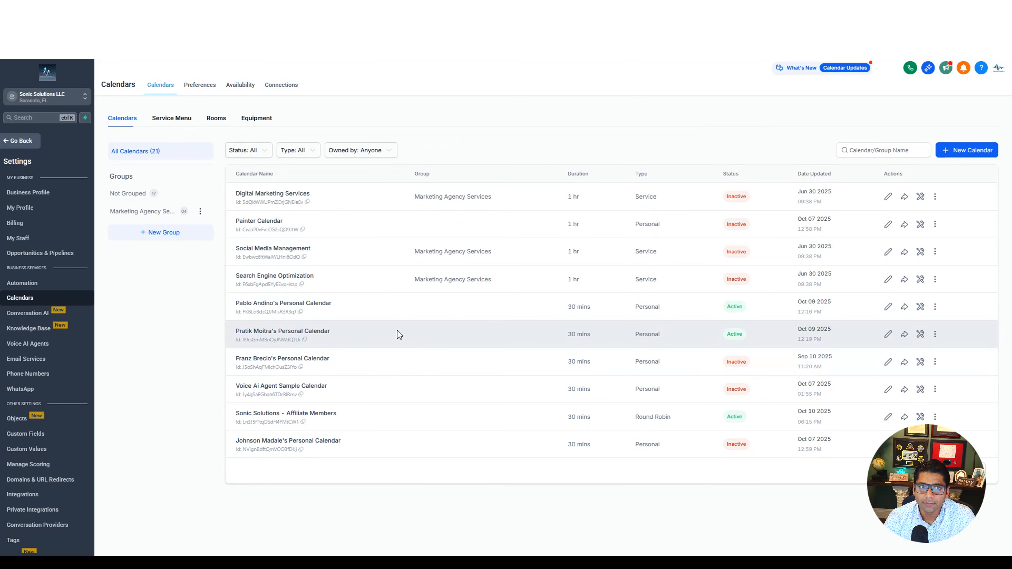
- Review the Service Menu, Rooms and Equipment sections of the calendar settings
left_click(172, 120)
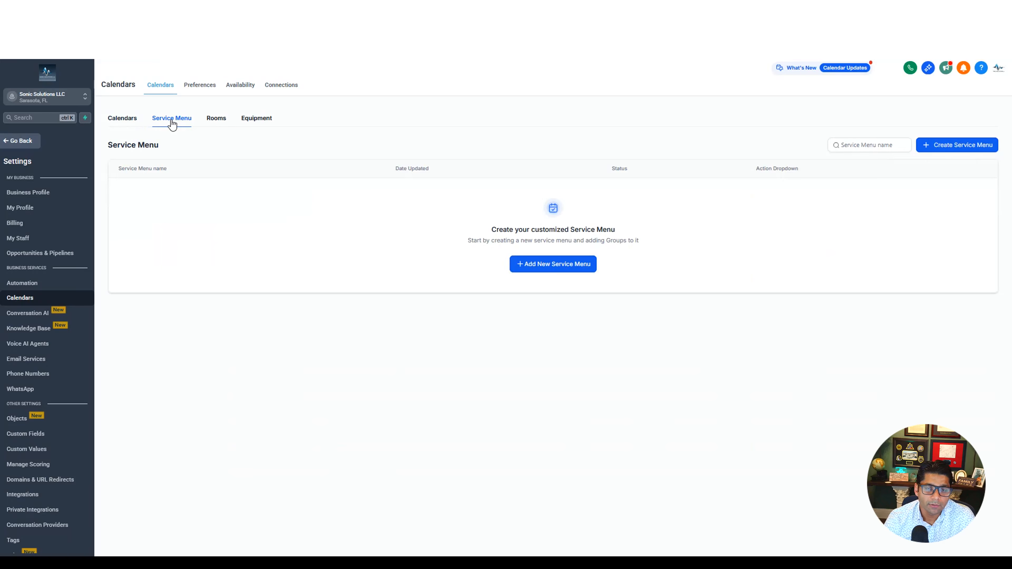
left_click(218, 121)
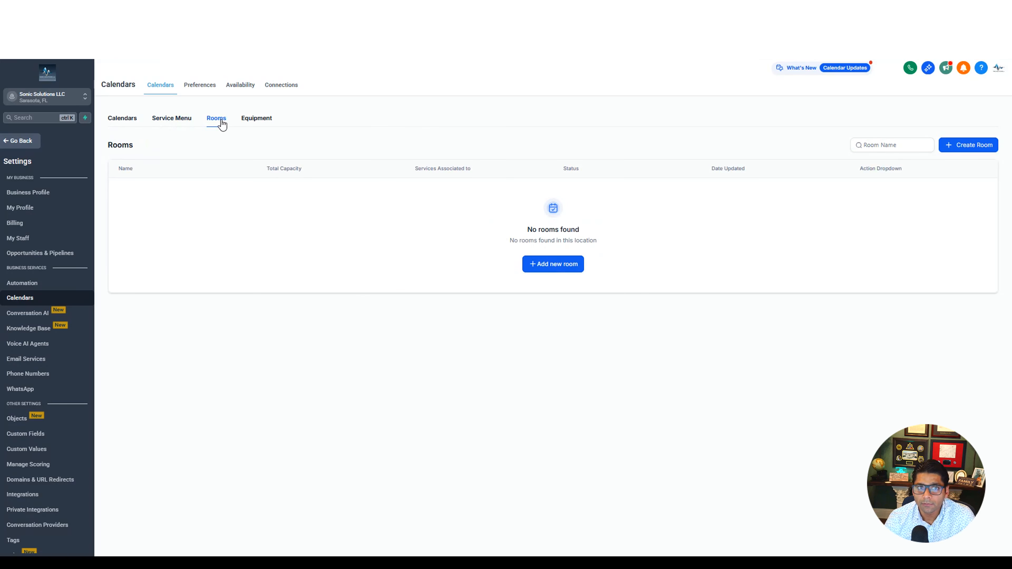
left_click(249, 121)
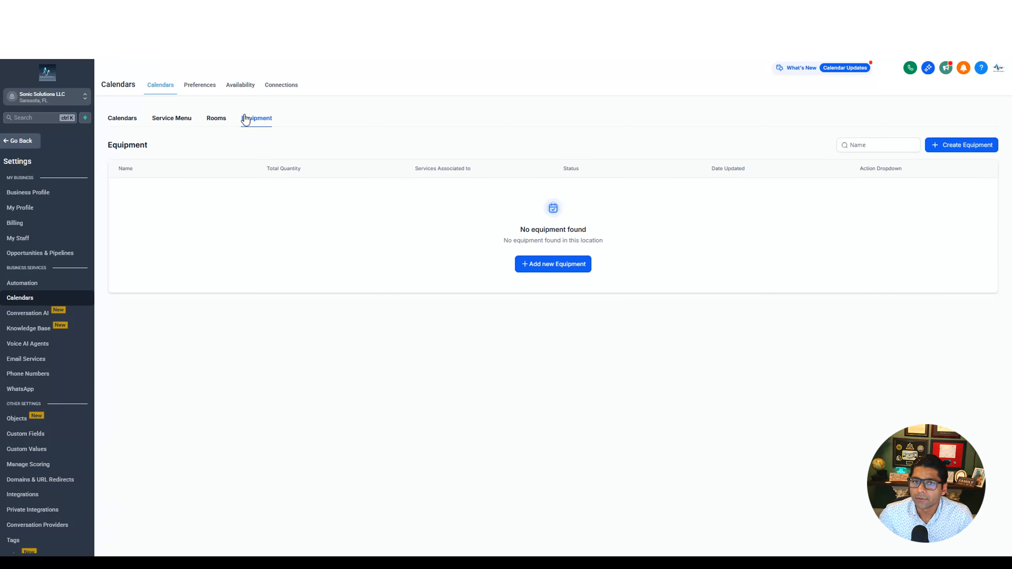
- Check the meeting location and timezone options in the user's own calendar preferences without changing them
left_click(200, 88)
left_click(334, 233)
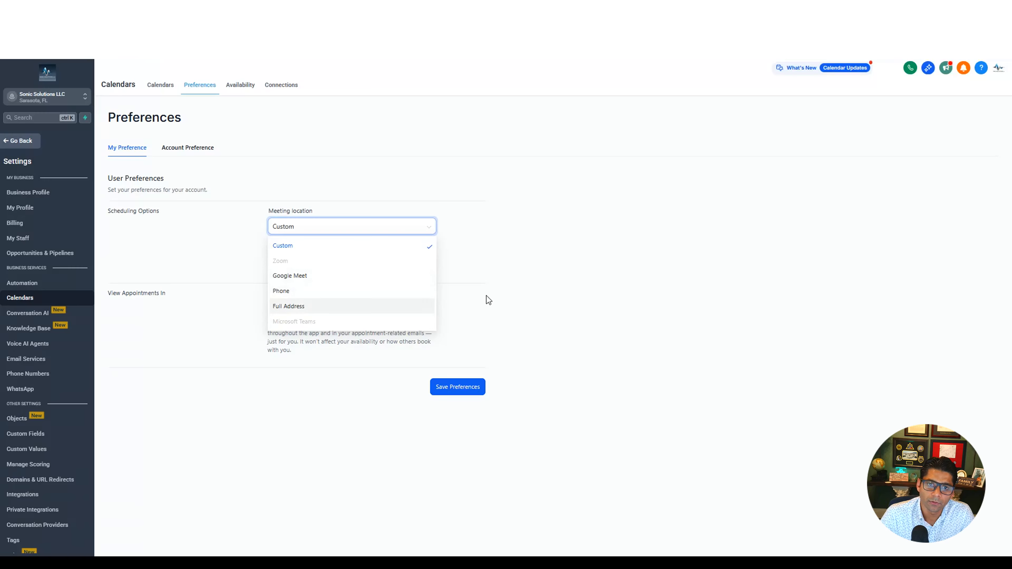
left_click(602, 298)
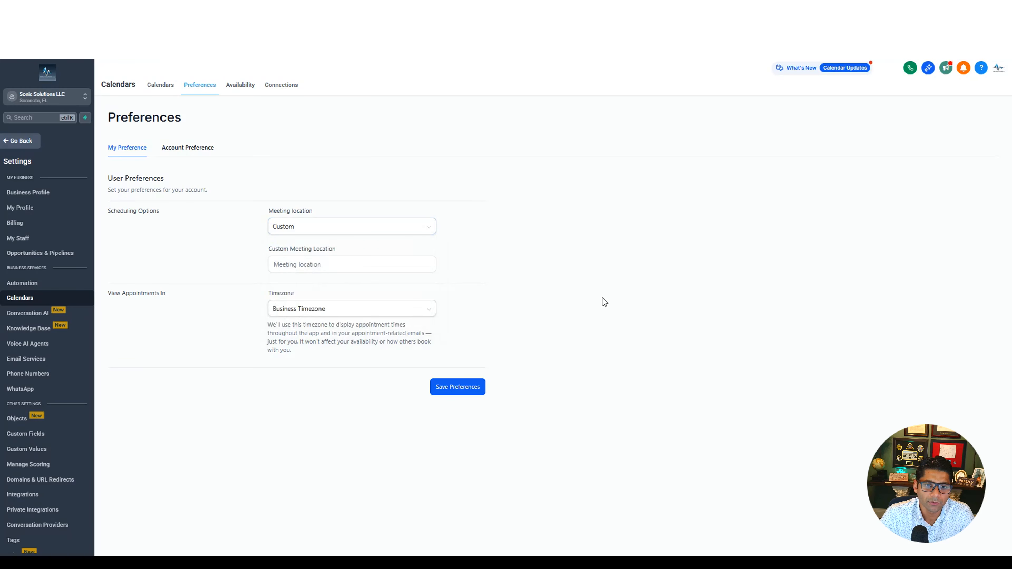
left_click(361, 265)
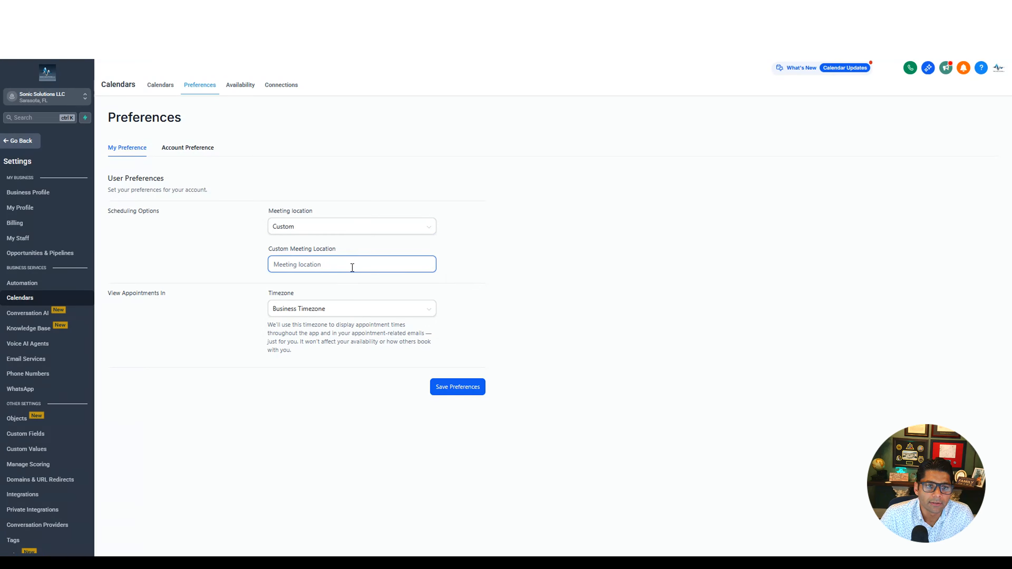
left_click(342, 320)
left_click(342, 316)
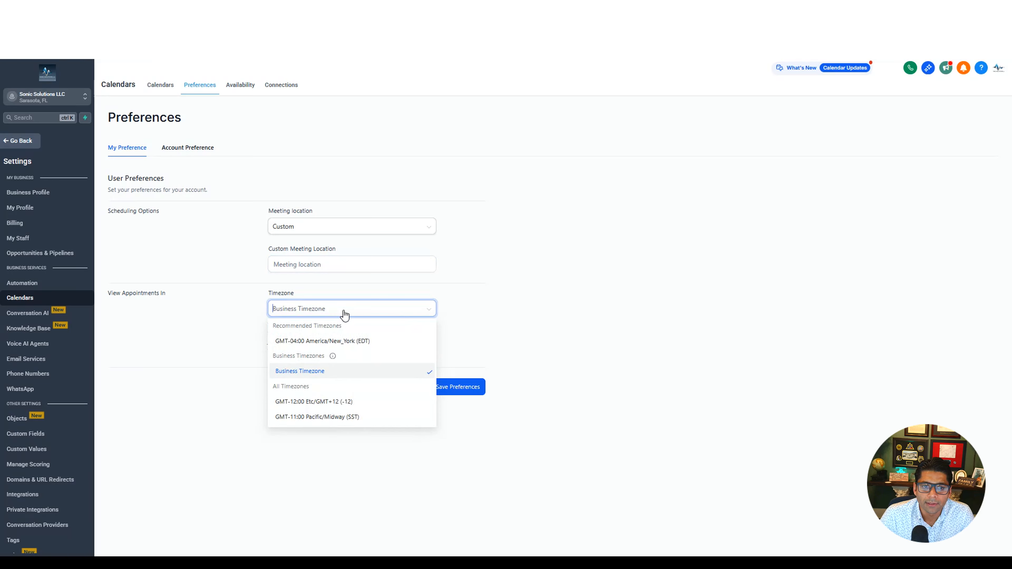
left_click(606, 327)
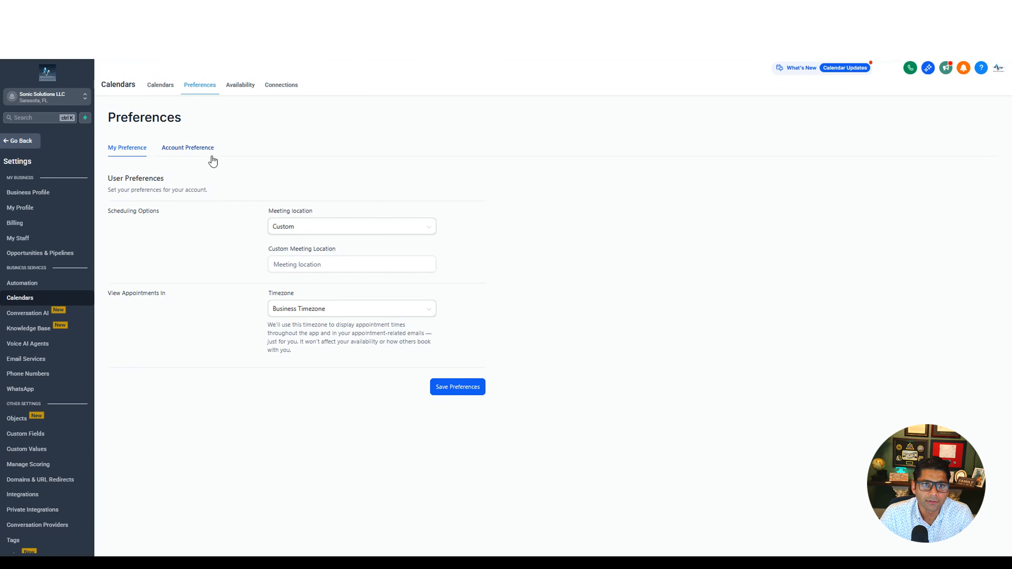
- Review the calendar Account Preference settings, including the week start options for the widget and the app
left_click(188, 153)
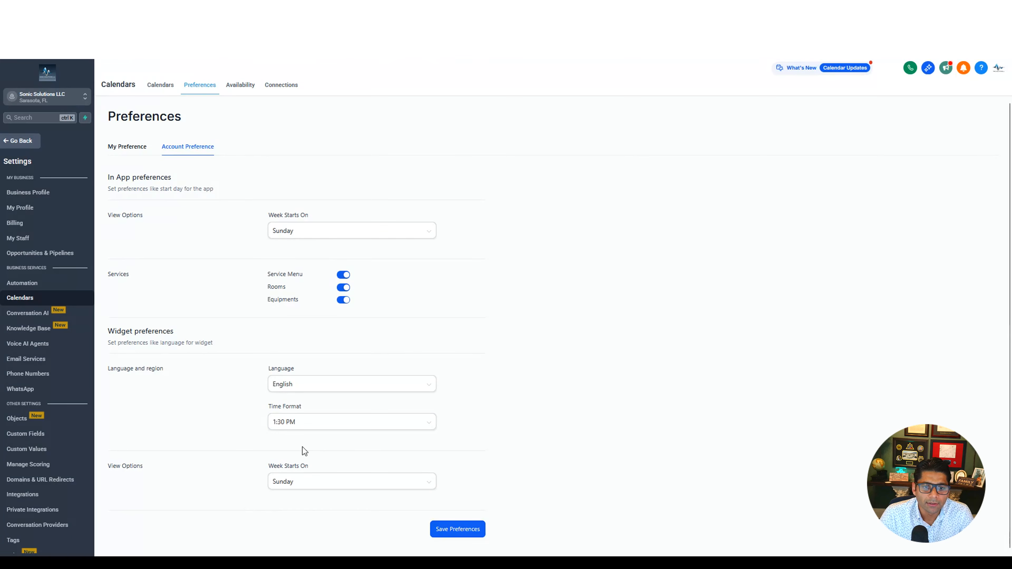
left_click(295, 484)
left_click(344, 486)
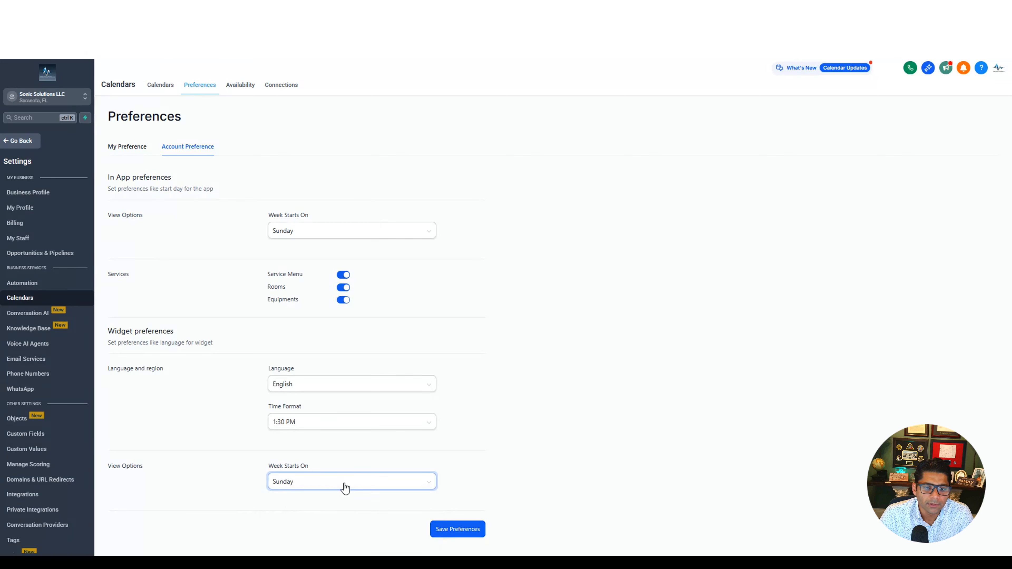
left_click(347, 235)
left_click(542, 293)
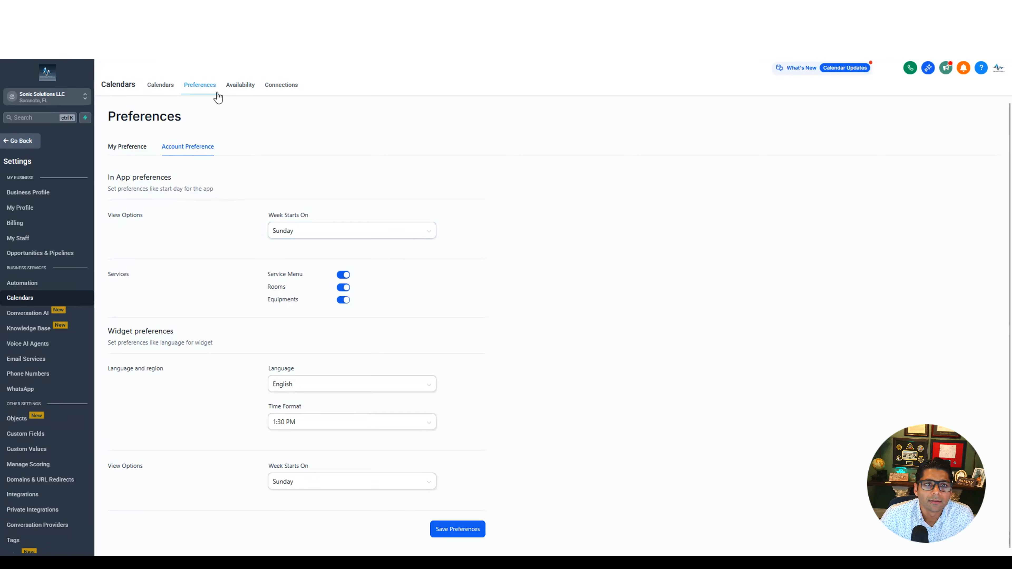
- Review the working hours under calendar Availability and the connected calendars under Connections
left_click(248, 89)
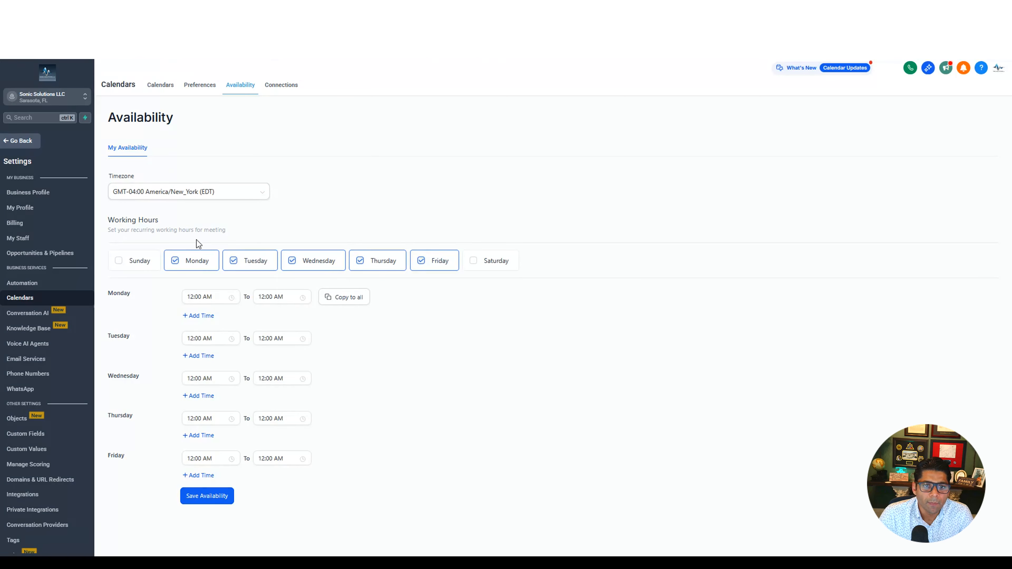
left_click(282, 87)
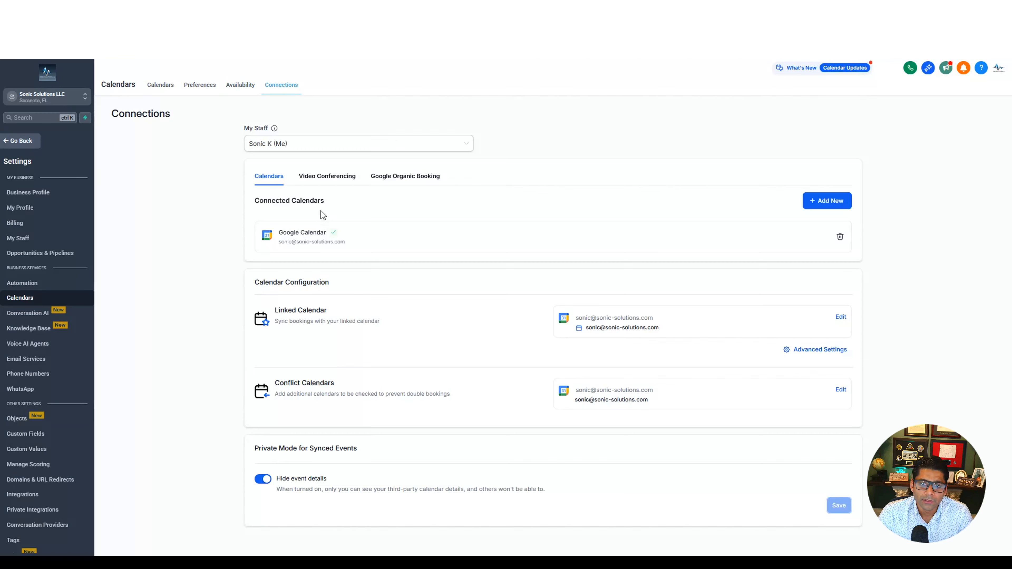